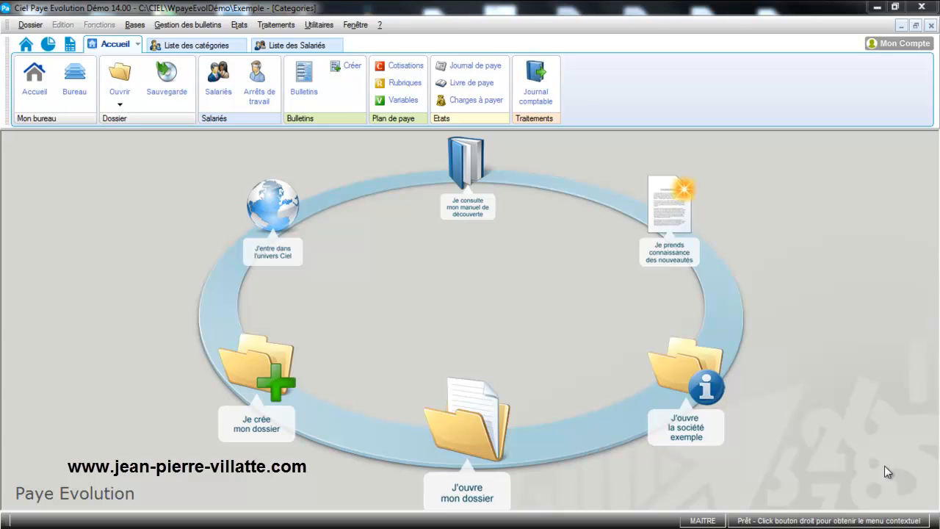
- Open the list of services and view the record of the Administratif service without changing it
click(130, 25)
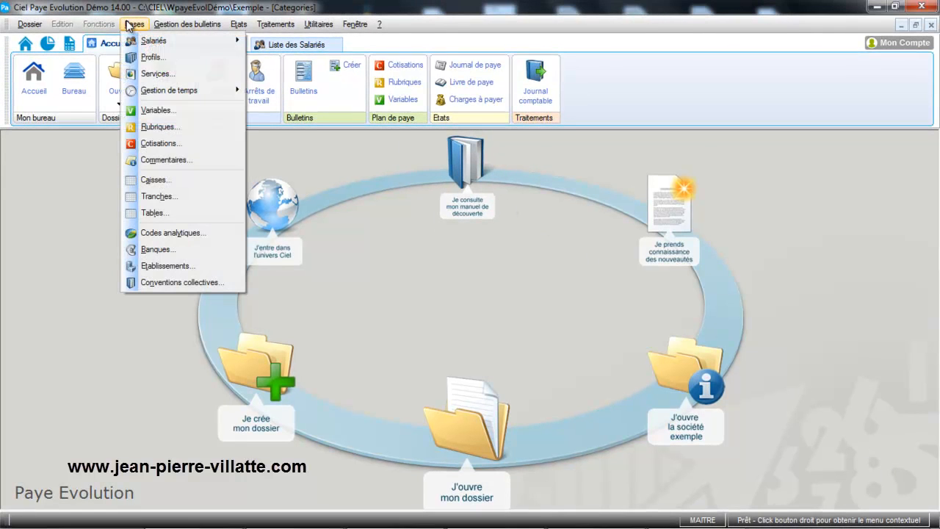
click(154, 74)
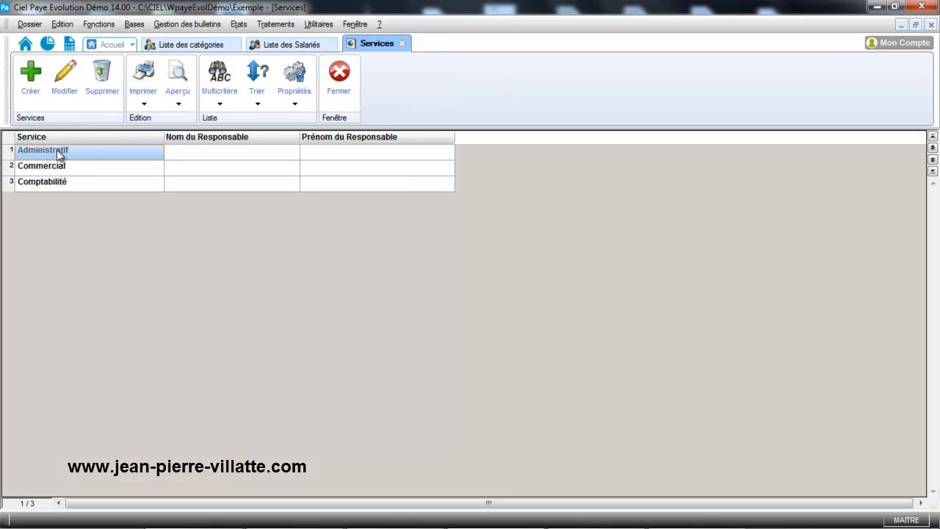
click(67, 82)
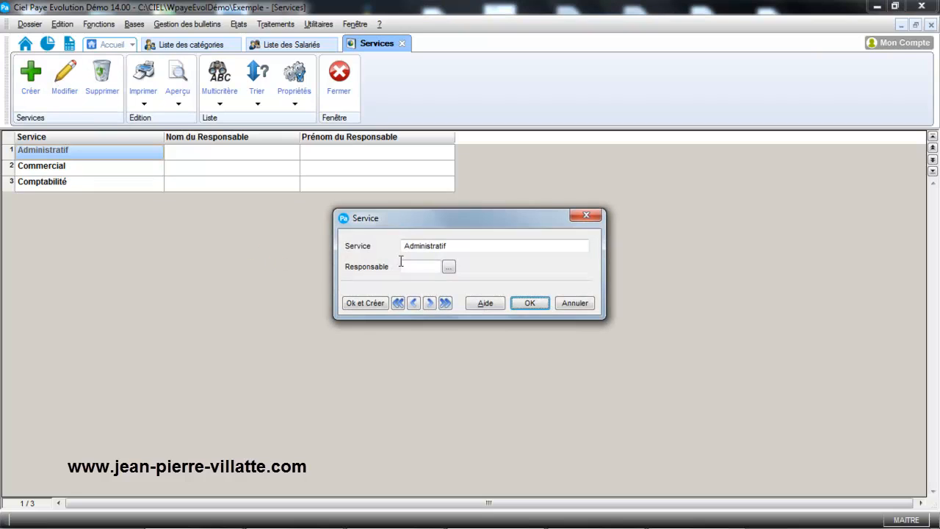
click(587, 309)
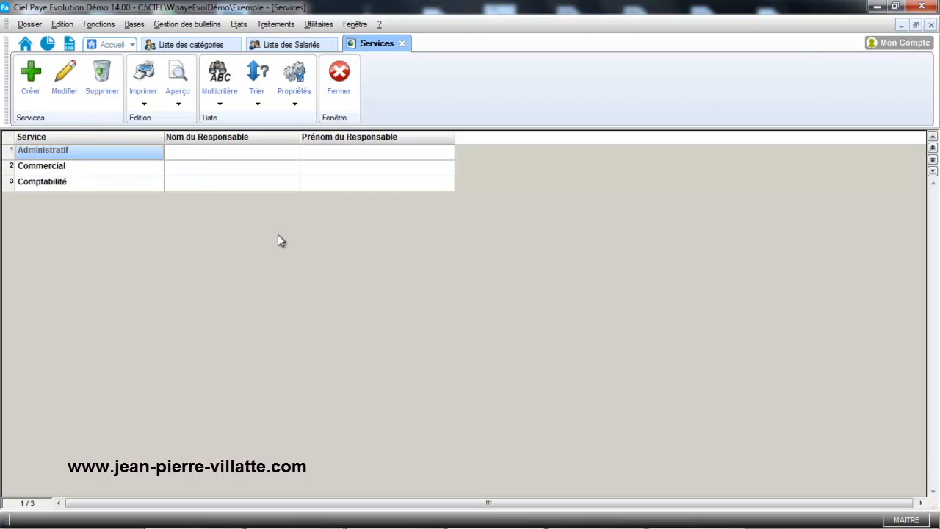
- Open the Employé(e) employee category for editing and review its professional category choices
click(134, 26)
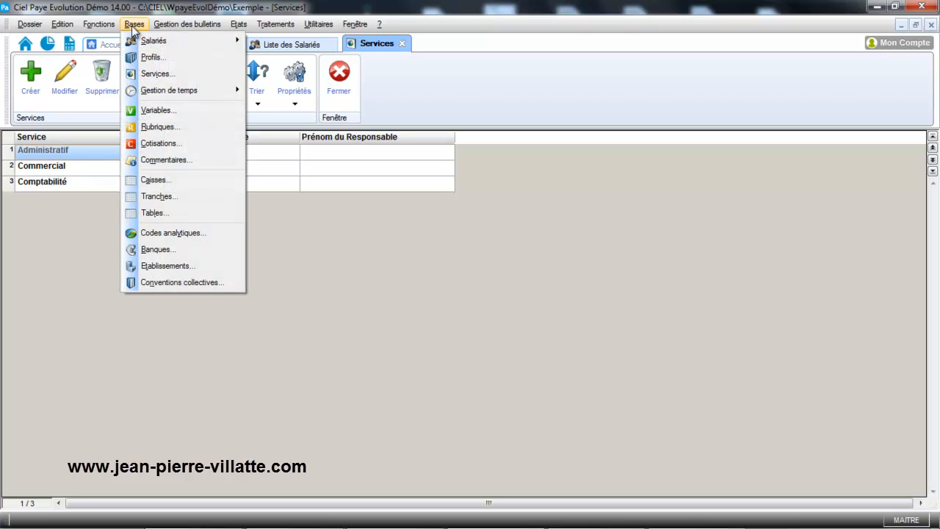
mouse_move(146, 42)
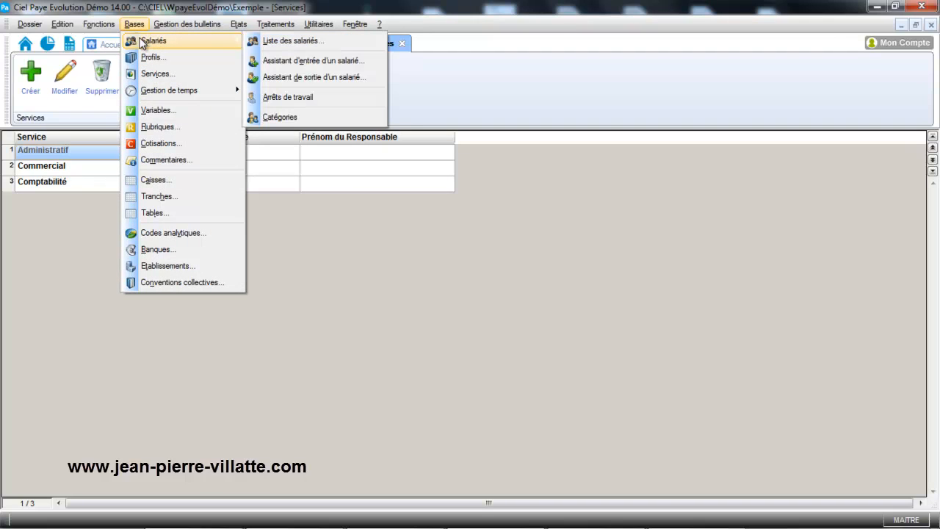
click(301, 117)
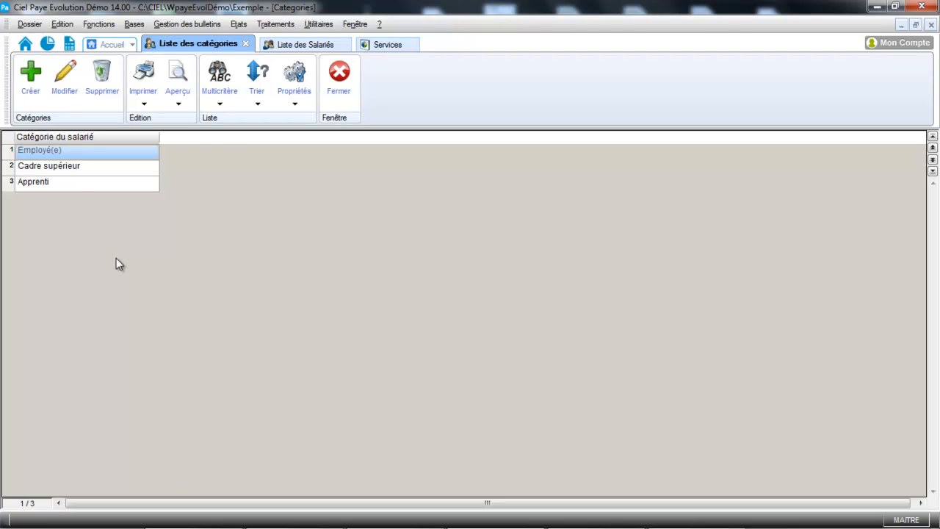
click(58, 85)
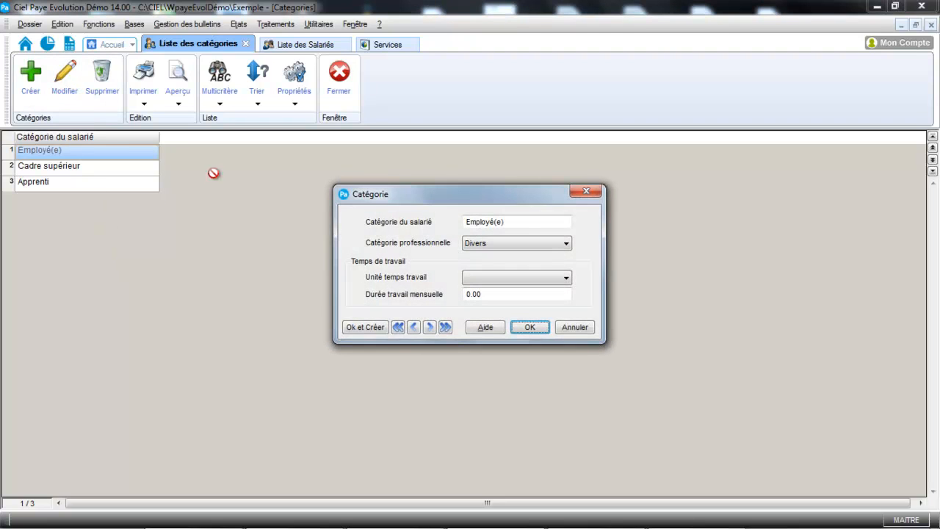
click(490, 243)
click(497, 244)
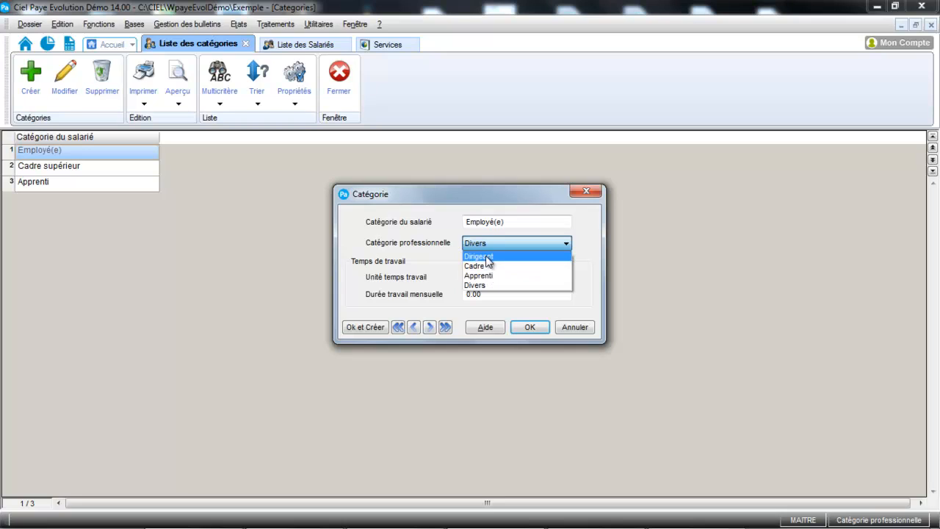
click(432, 266)
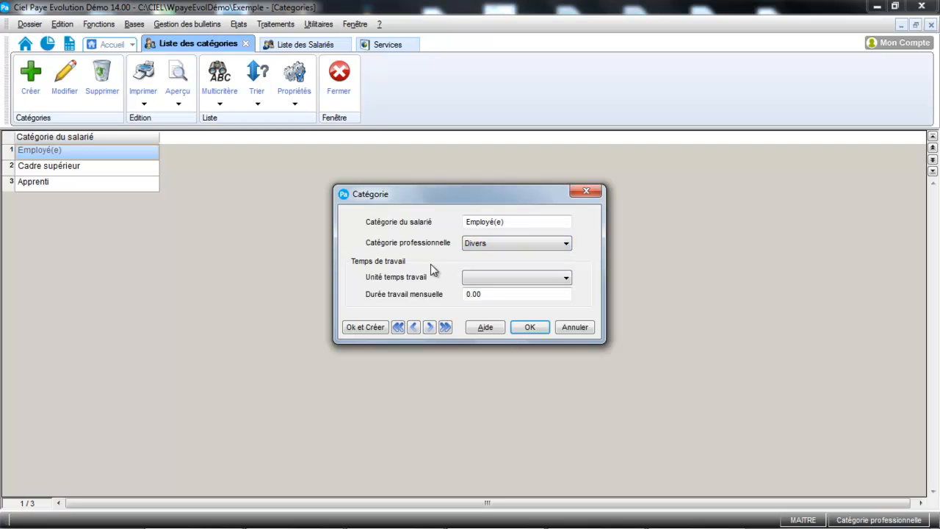
- Set the Employé(e) category's work time unit to Heures and its monthly work duration to 151.67, and save it
click(489, 280)
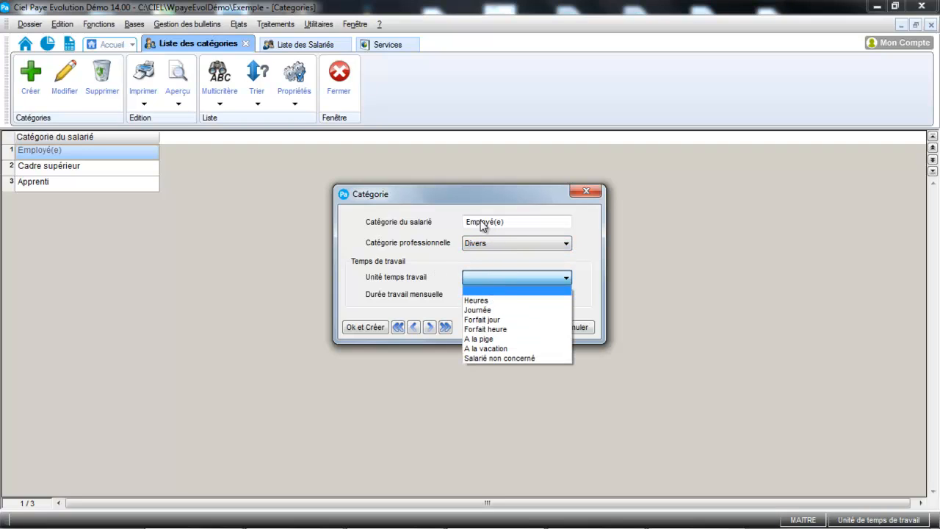
click(488, 302)
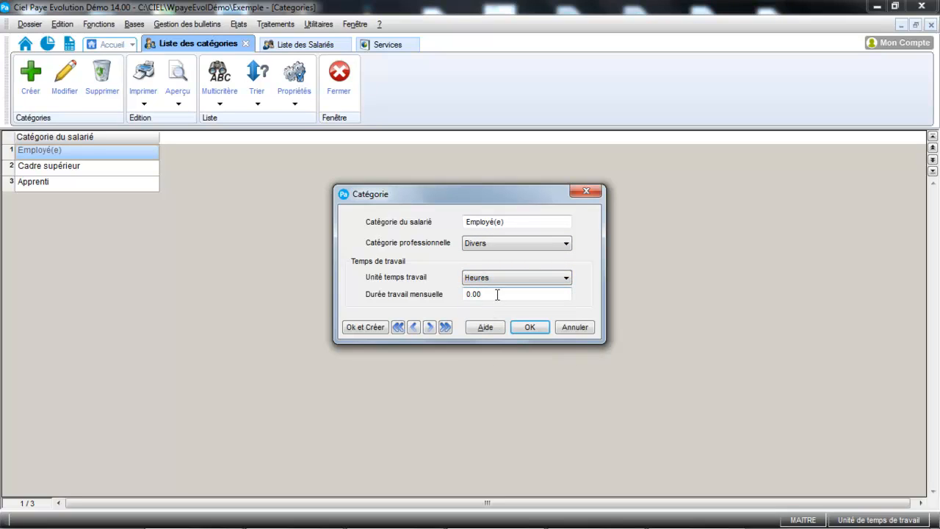
click(527, 220)
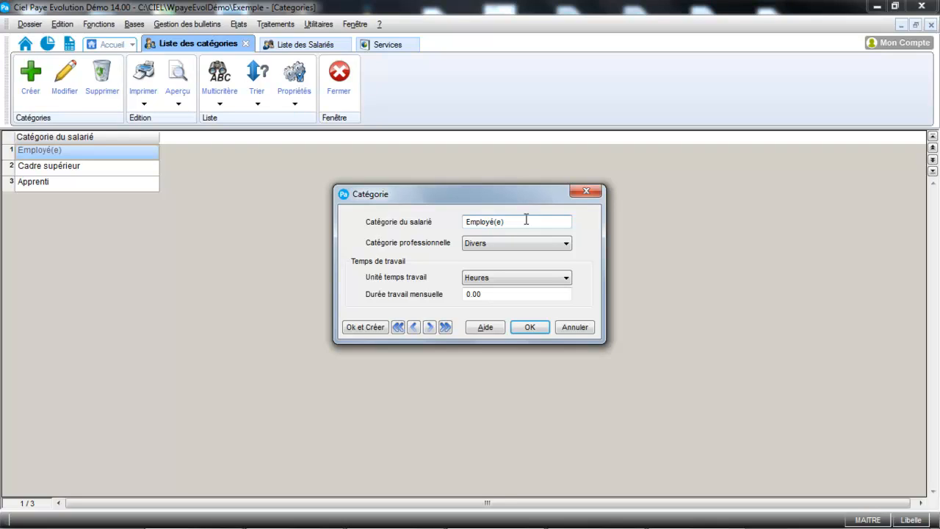
click(530, 327)
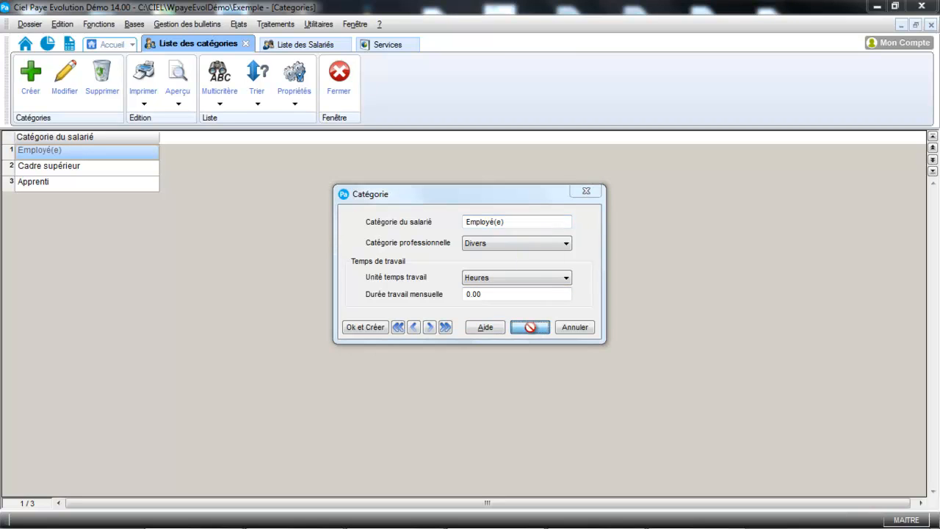
click(476, 284)
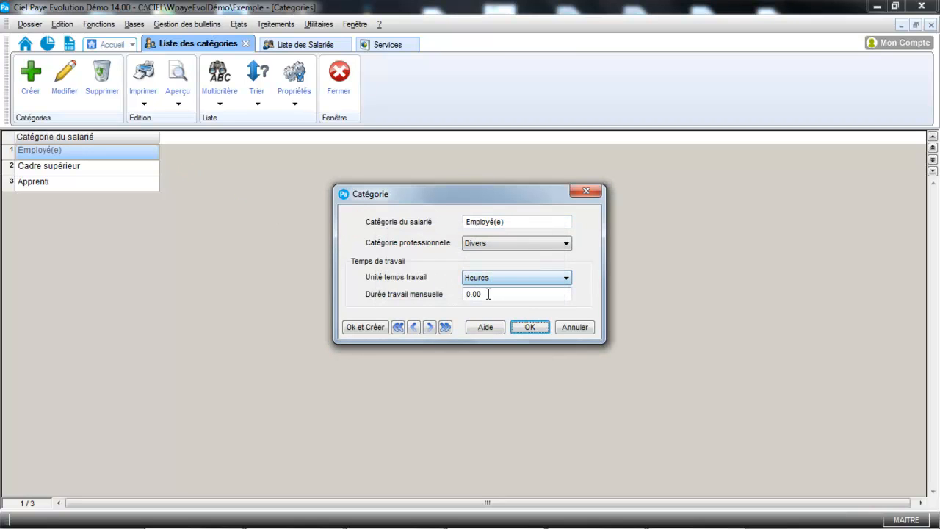
text(151.67)
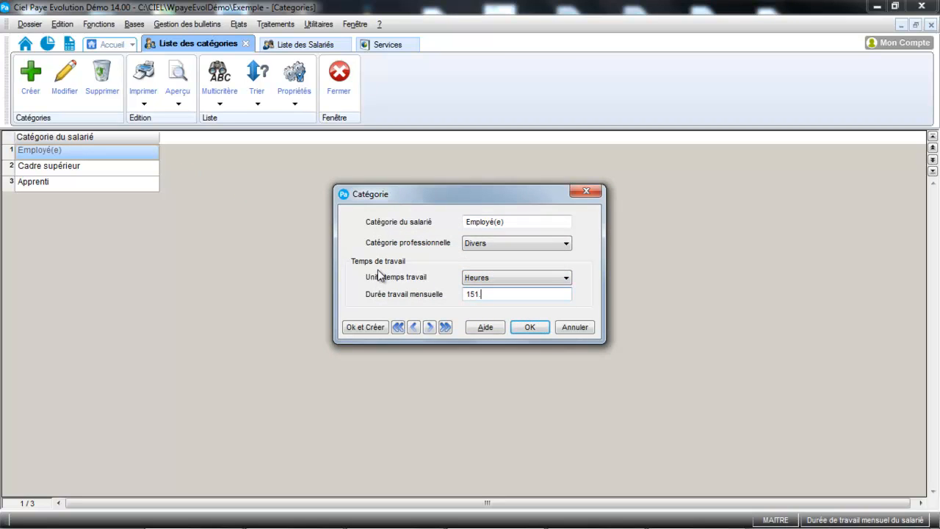
click(533, 328)
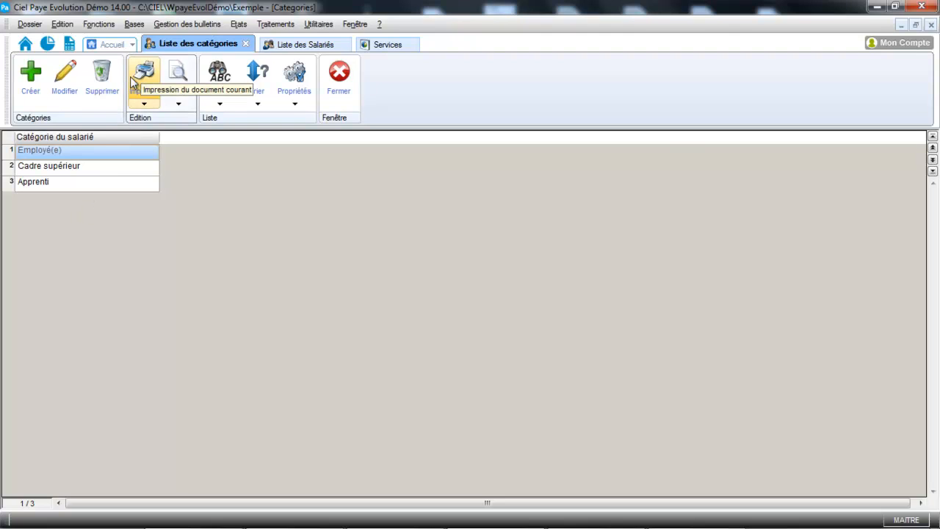
- Start the assistant for a new employee's entry with the URSSAF pre-hire declaration enabled by EDI
click(135, 28)
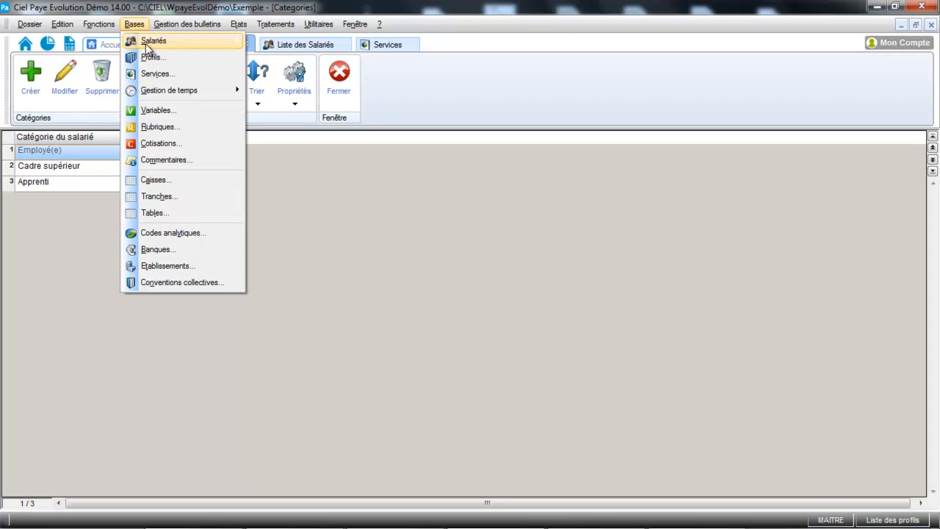
mouse_move(146, 45)
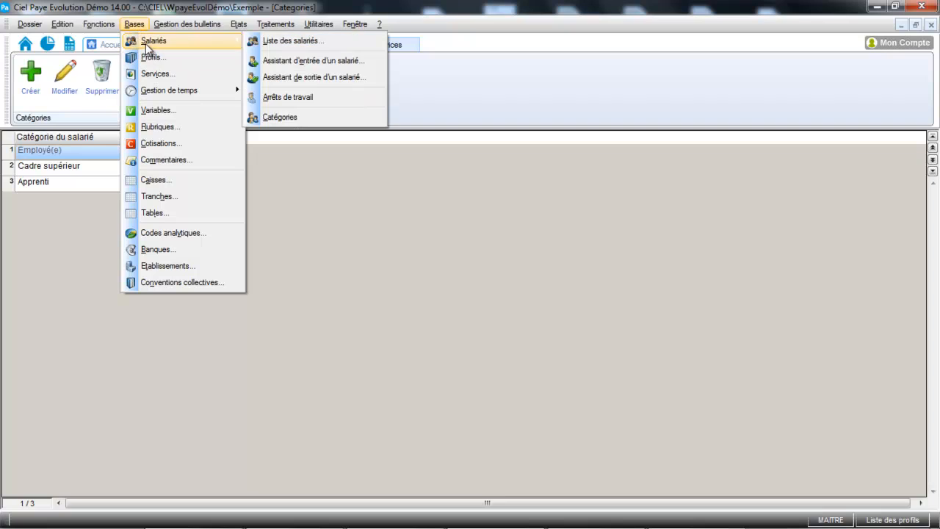
click(298, 60)
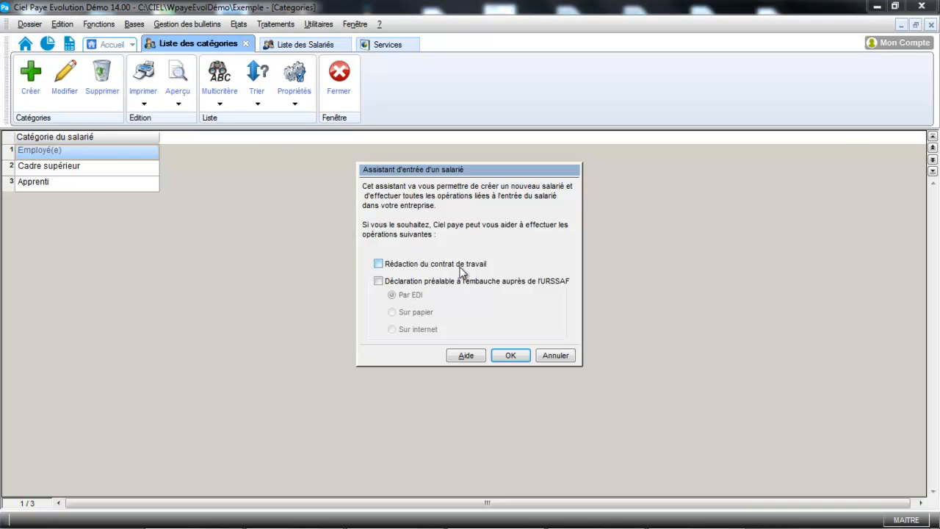
click(379, 281)
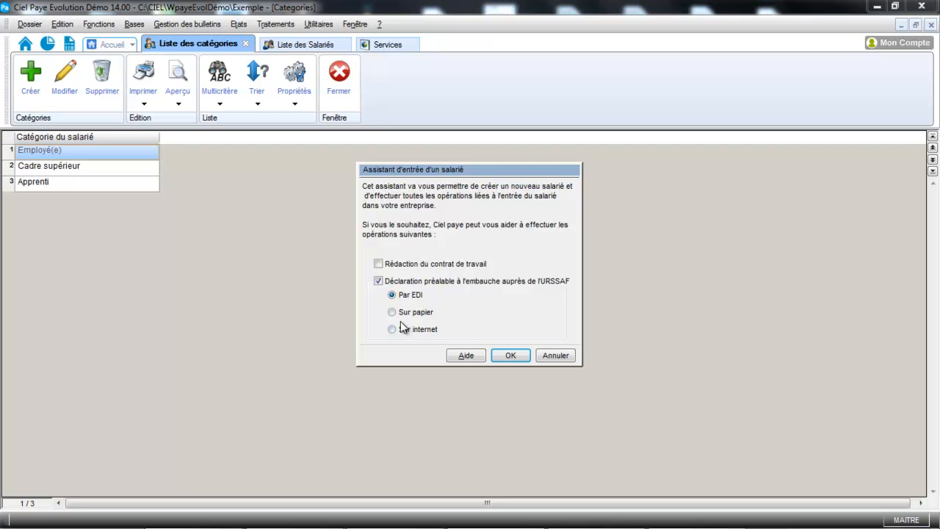
click(519, 357)
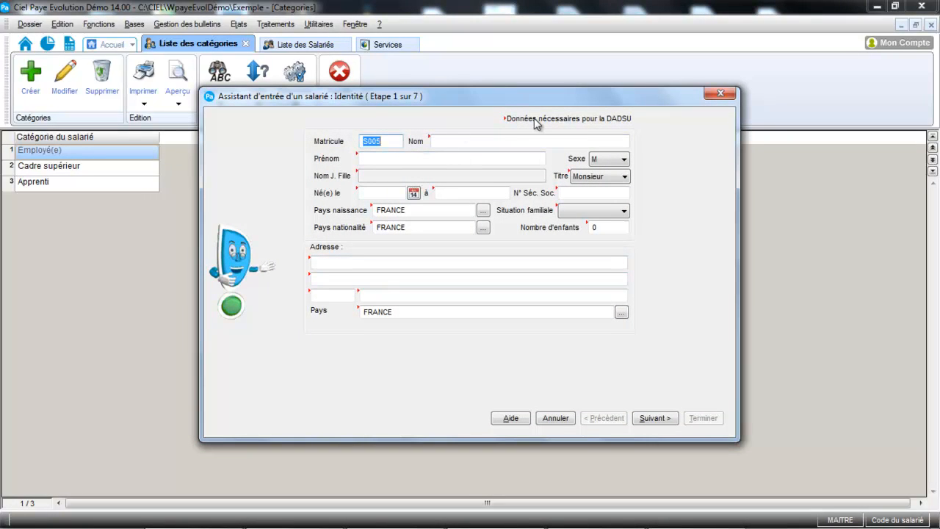
- Enter the new employee's last name and first name in the identity form
click(468, 143)
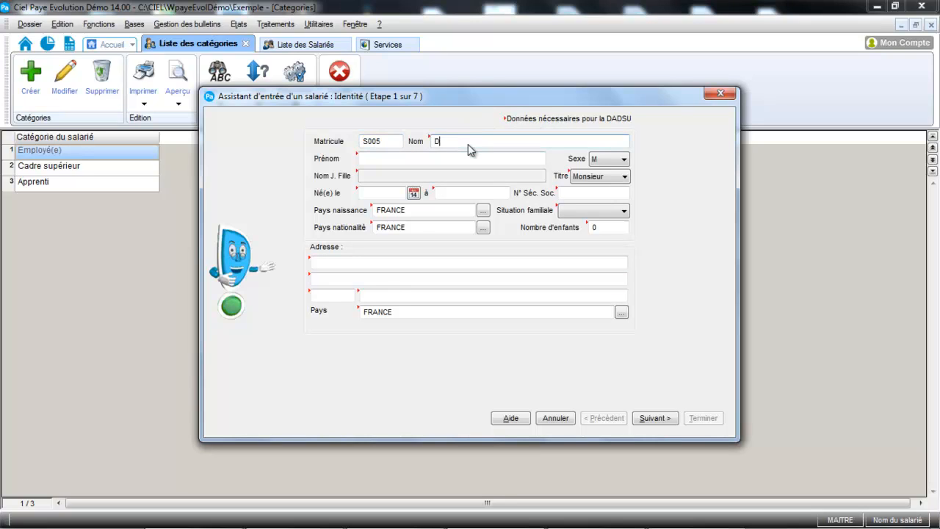
key(Tab)
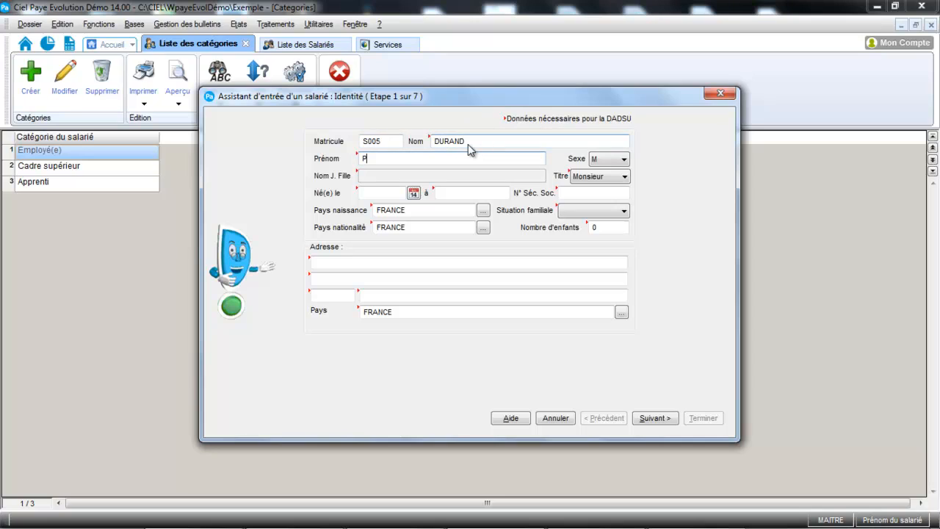
key(Tab)
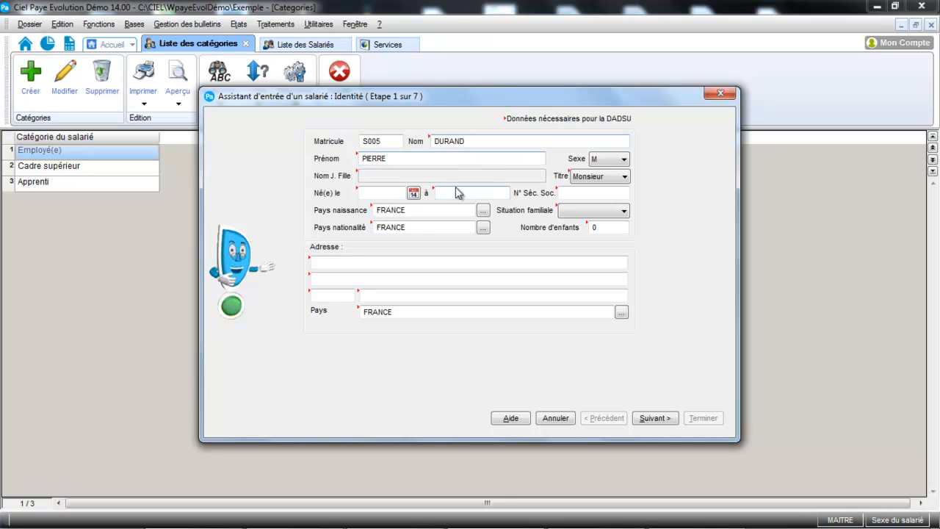
- Fill in the employee's date of birth and birthplace TOULOUSE, and set the family situation to Célibataire
click(374, 193)
text(27)
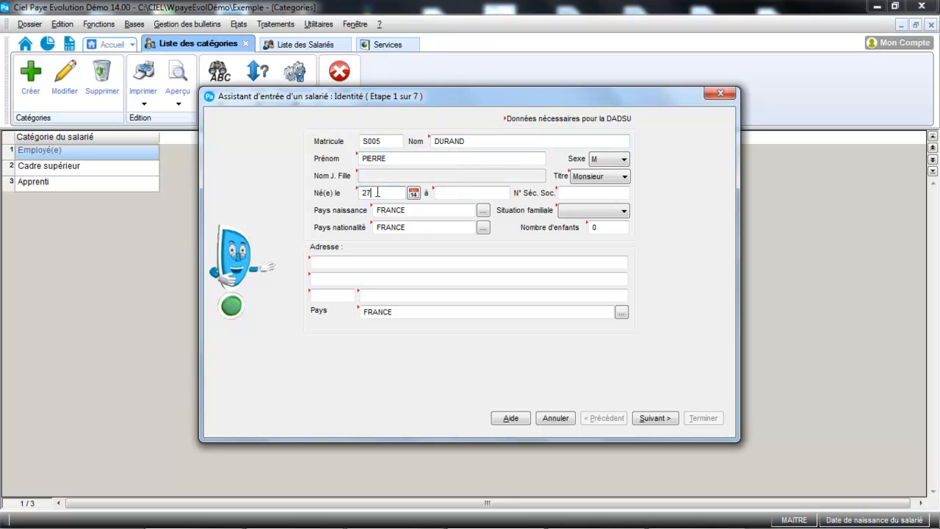
text(/02/1968)
key(Tab)
text(TOULOUSE)
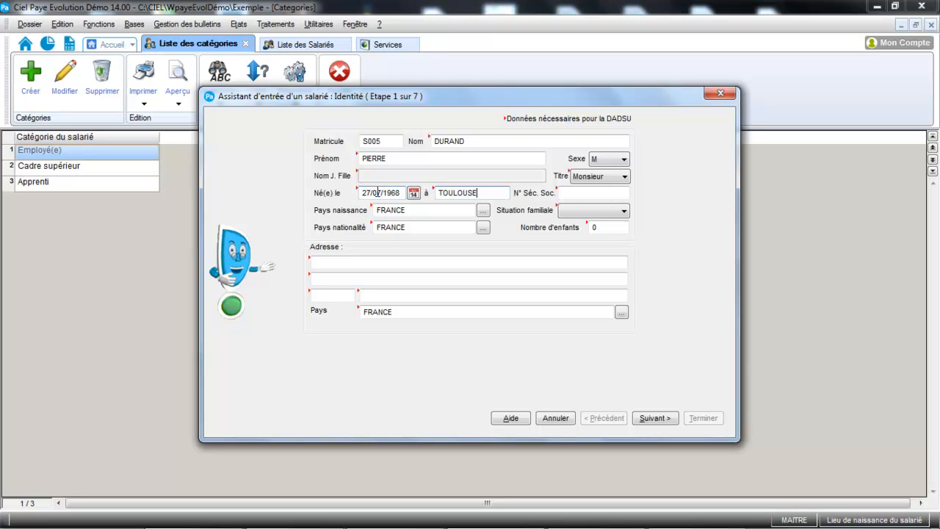
key(Tab)
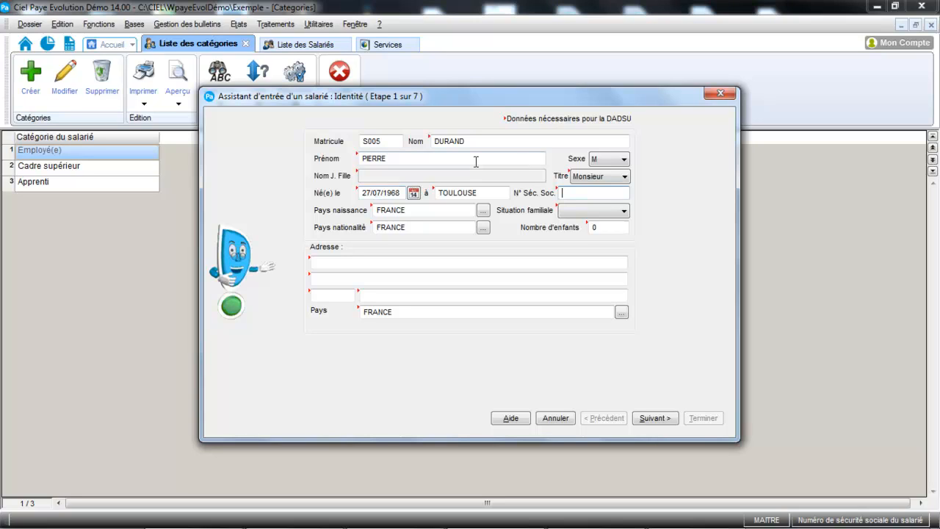
click(623, 211)
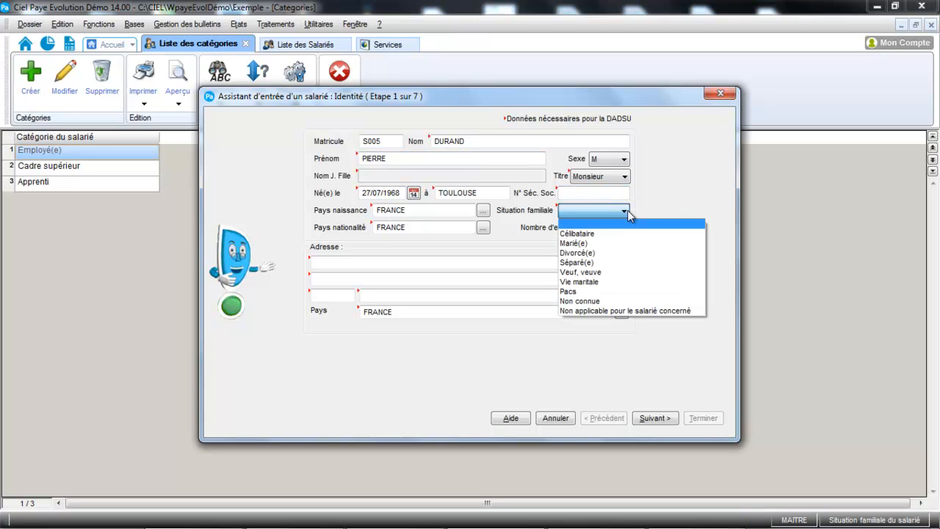
click(617, 234)
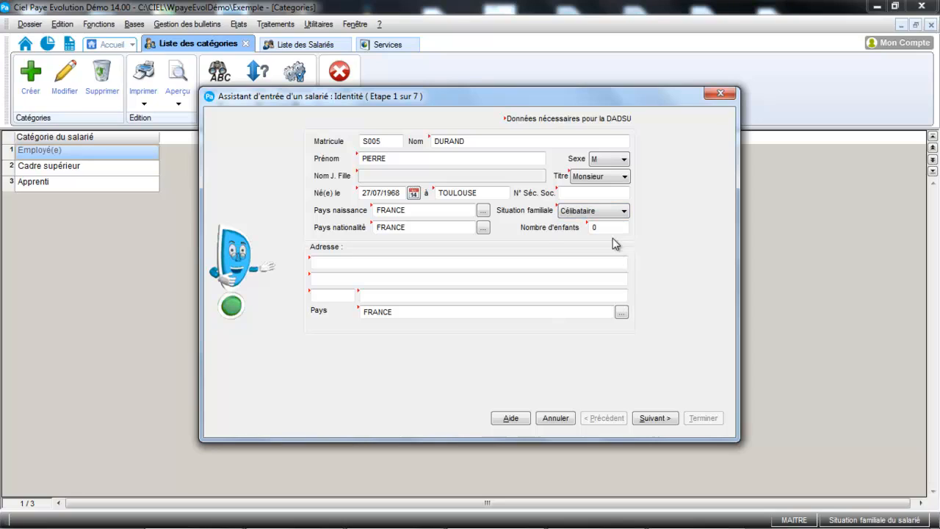
- Fill in the employee's postal address with the street, postal code and city
click(509, 265)
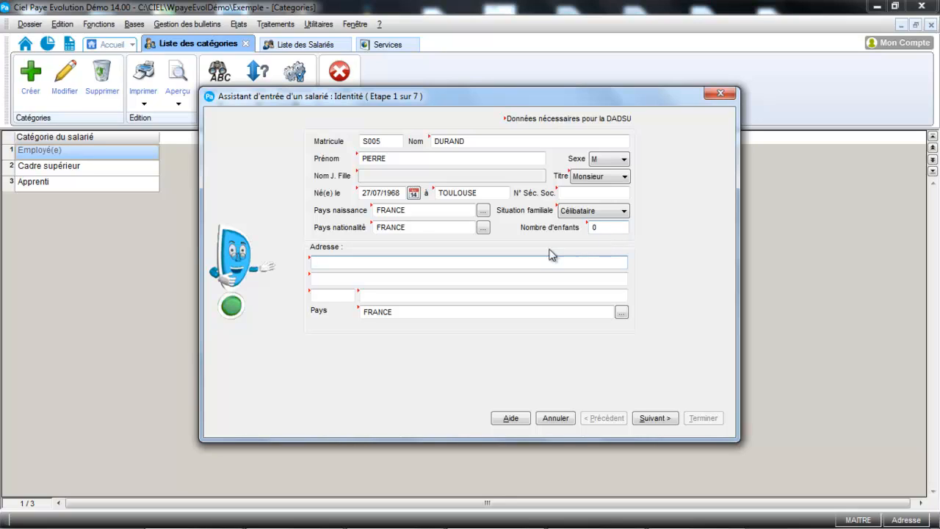
click(451, 255)
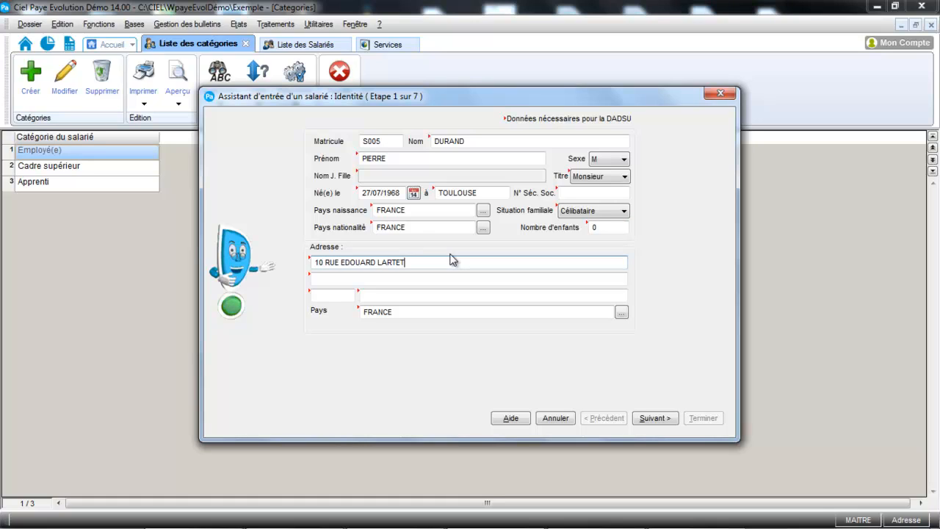
key(Tab)
click(353, 295)
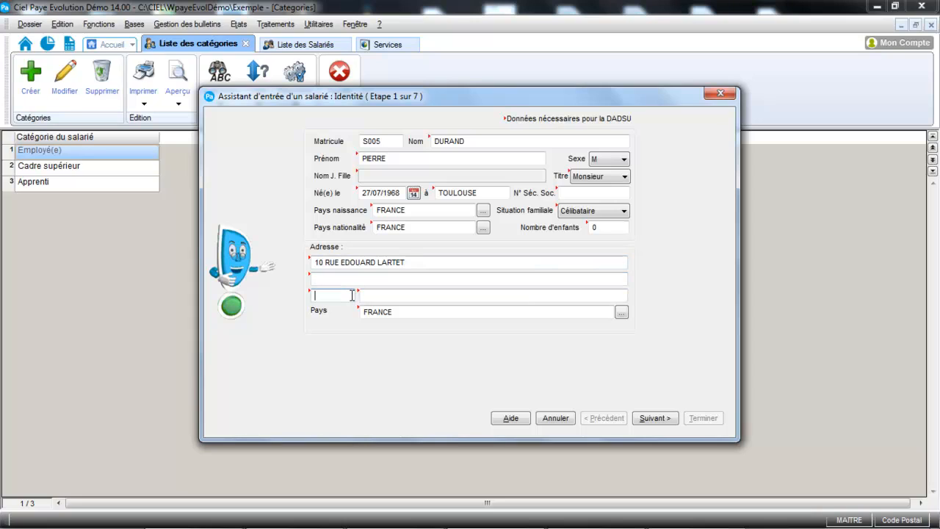
text(31000)
key(Tab)
text(TOU)
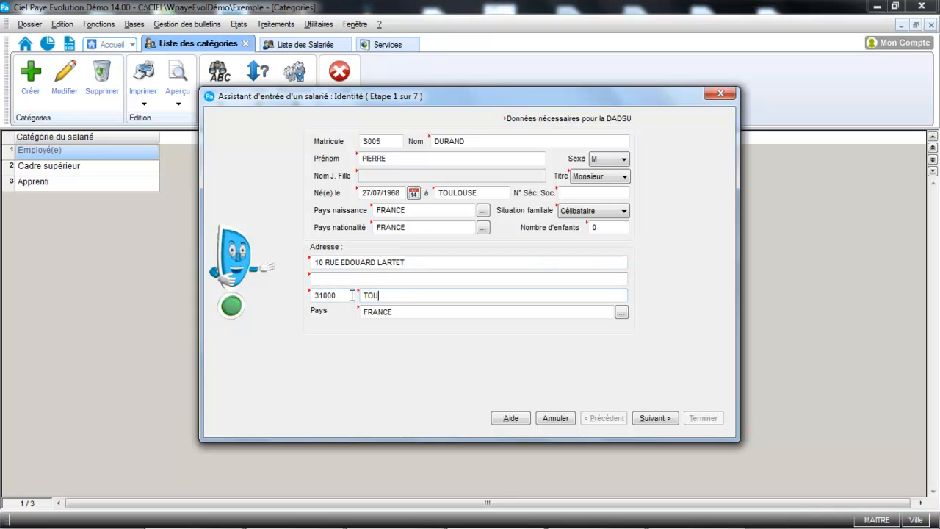
text(LOUSE)
key(Tab)
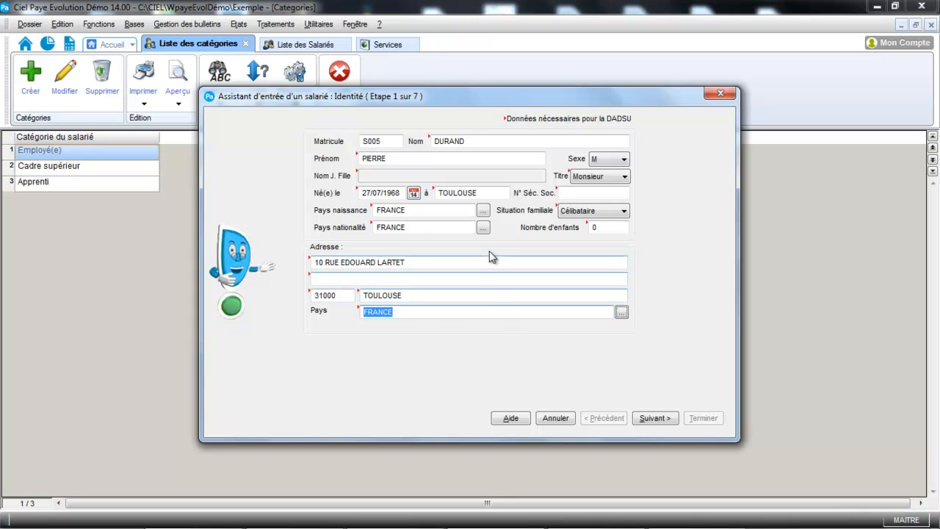
- Continue to the professional situation and assign the job Comptable and the service Comptabilité
click(656, 418)
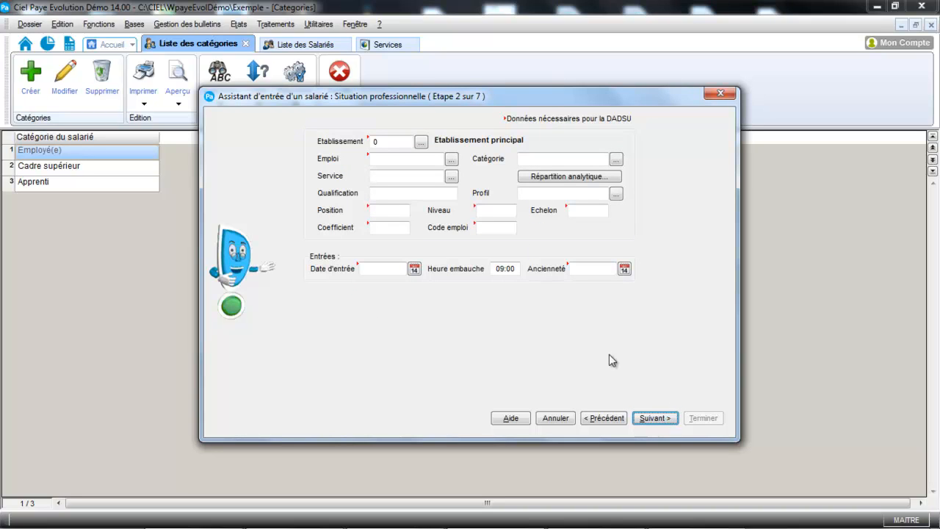
click(452, 160)
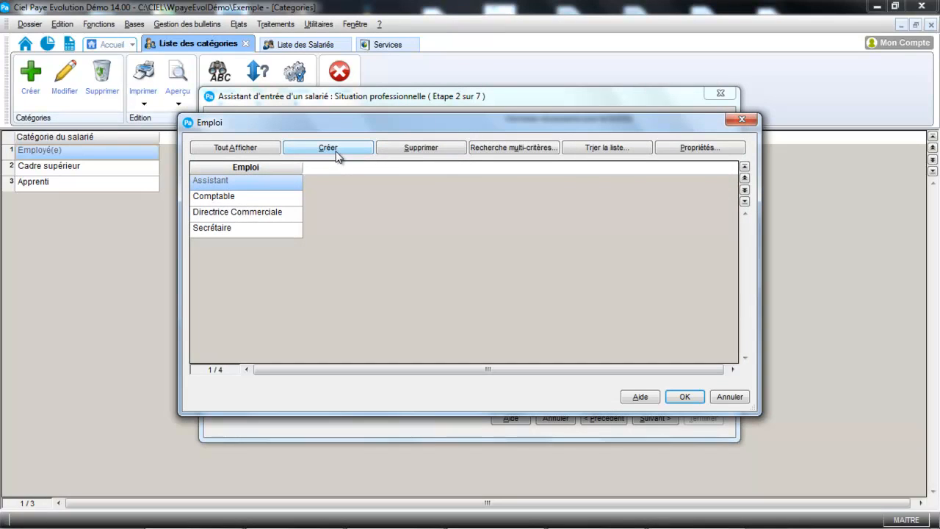
click(272, 199)
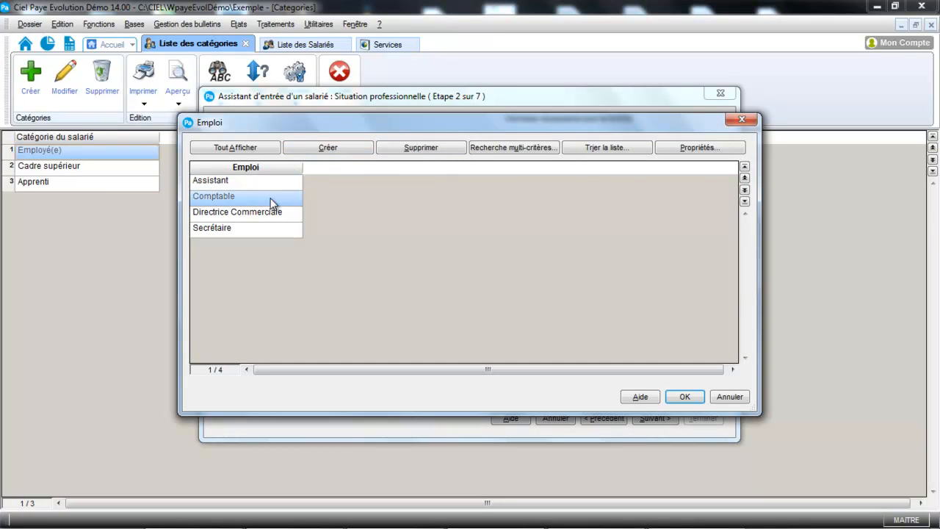
click(690, 399)
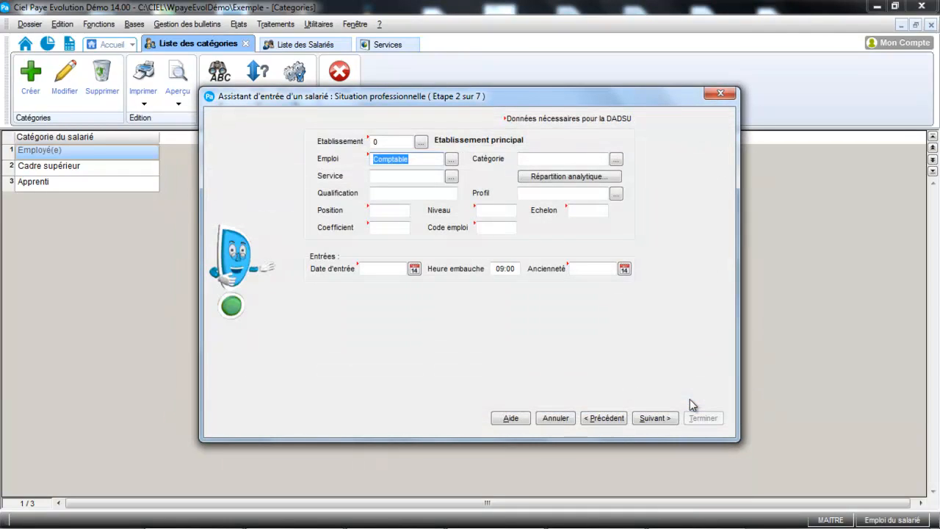
click(451, 177)
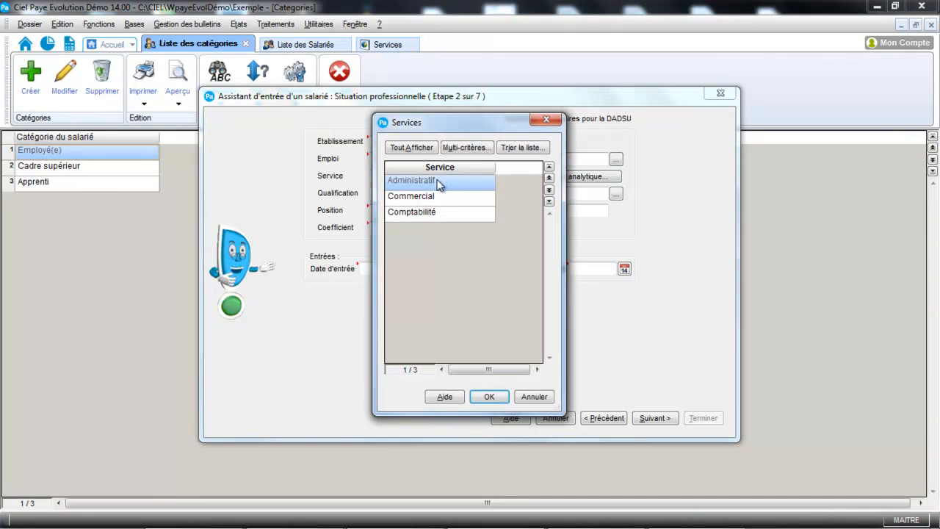
double_click(431, 210)
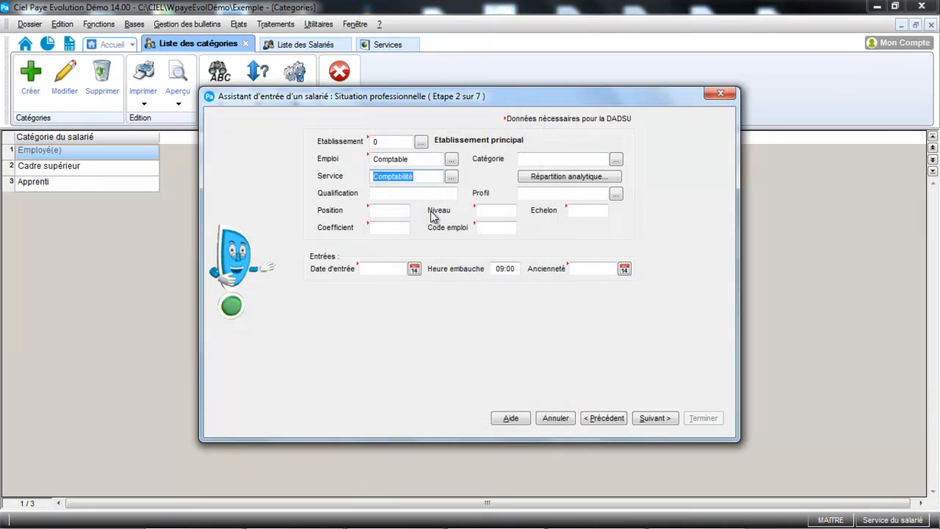
- Assign the employee category Employé(e) and the payroll profile NONCADRE
click(617, 161)
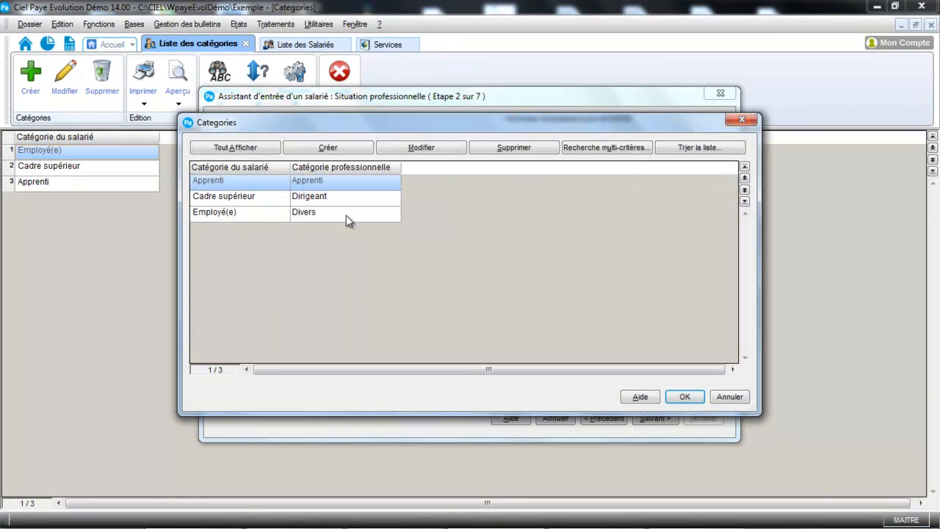
double_click(346, 215)
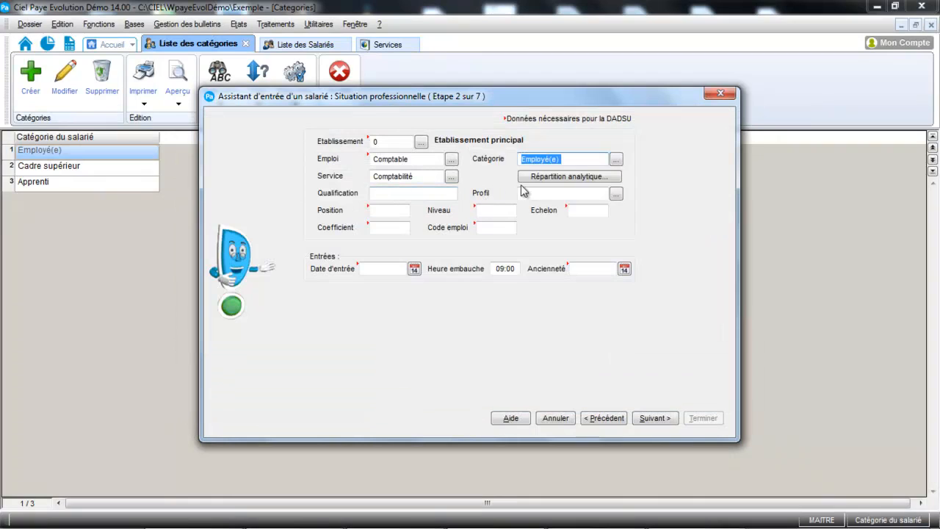
click(615, 194)
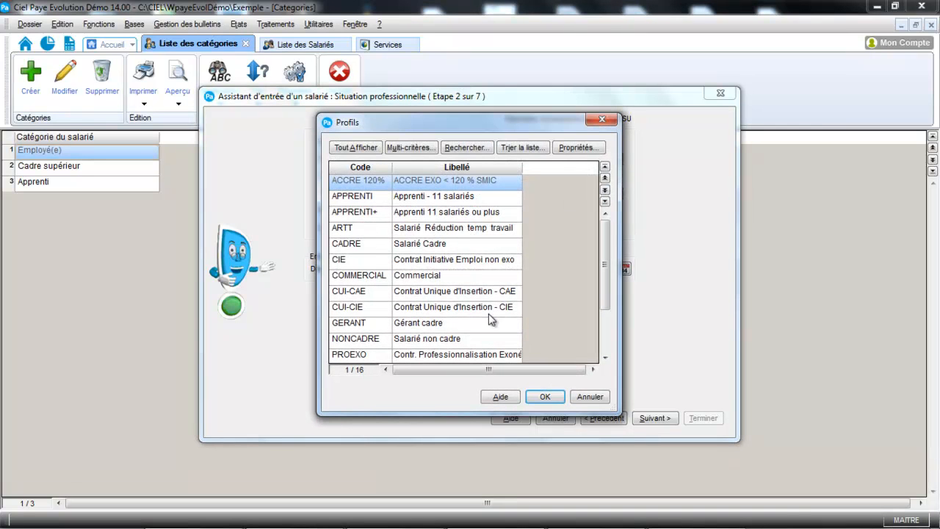
double_click(453, 341)
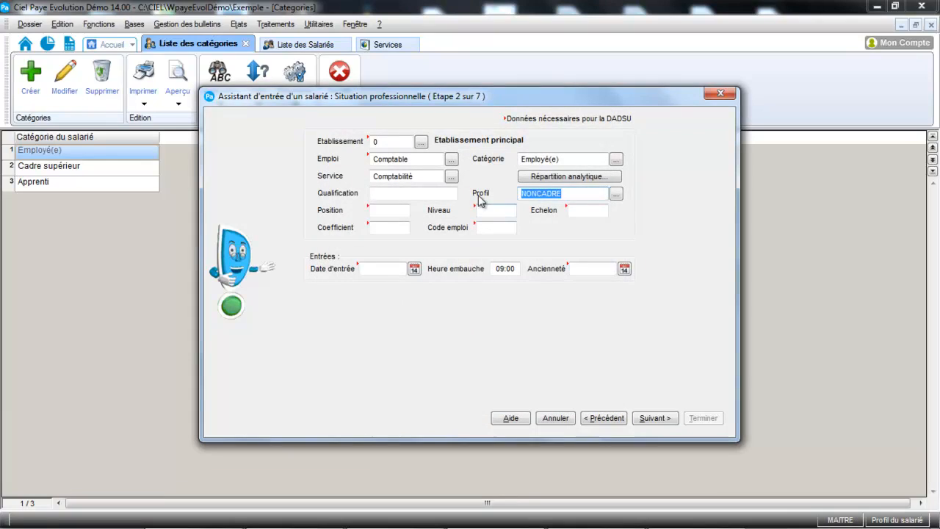
- Set the employee's coefficient to 200, position to 1 and echelon to 2
click(443, 194)
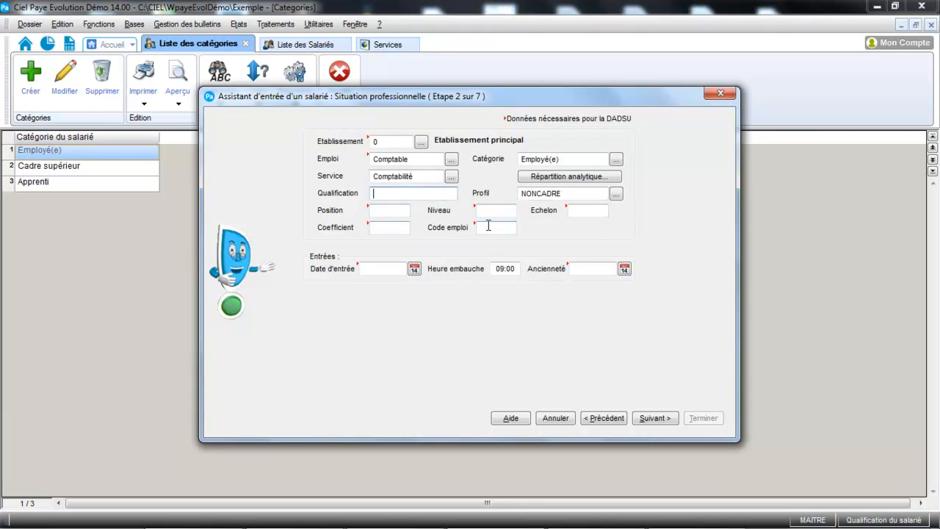
click(401, 210)
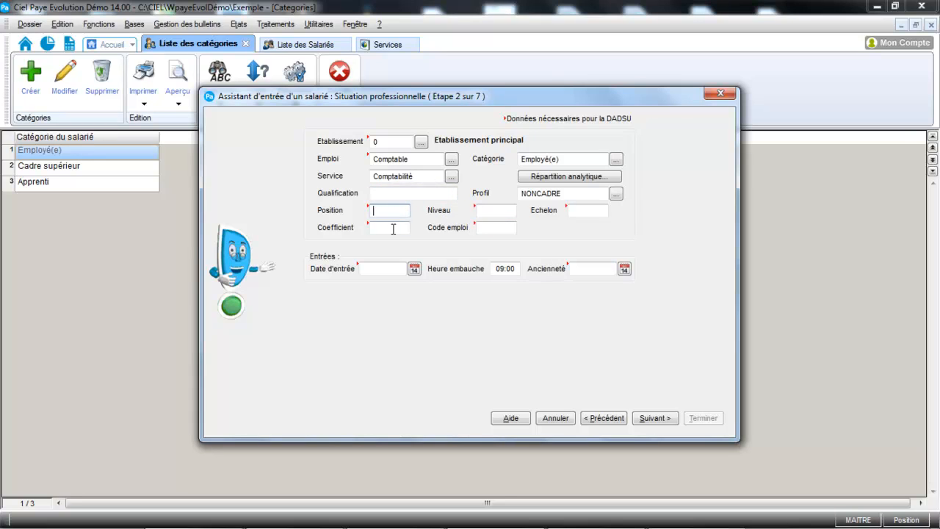
click(393, 228)
text(200)
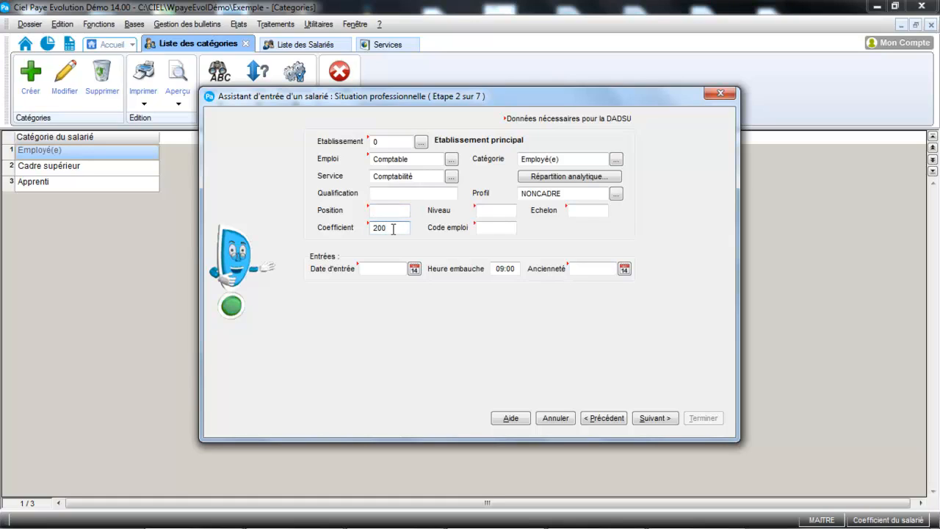
click(390, 211)
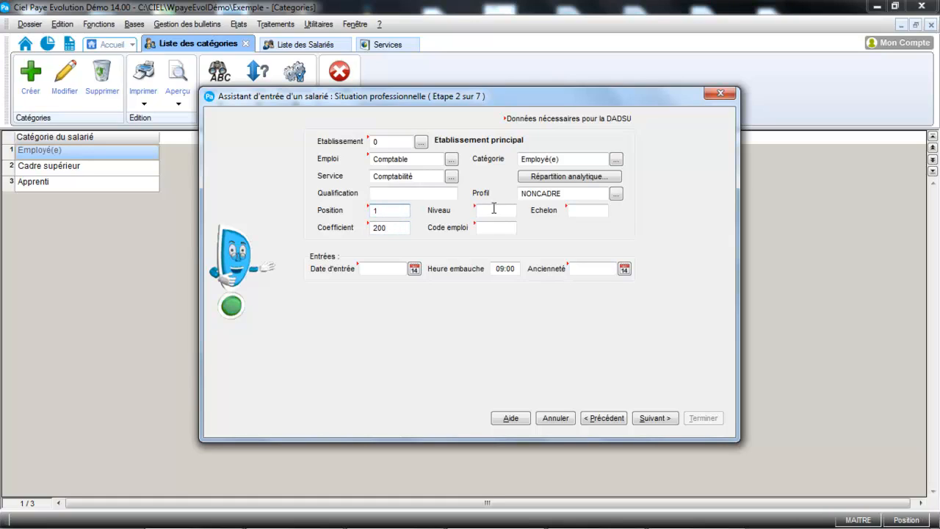
click(587, 212)
text(2)
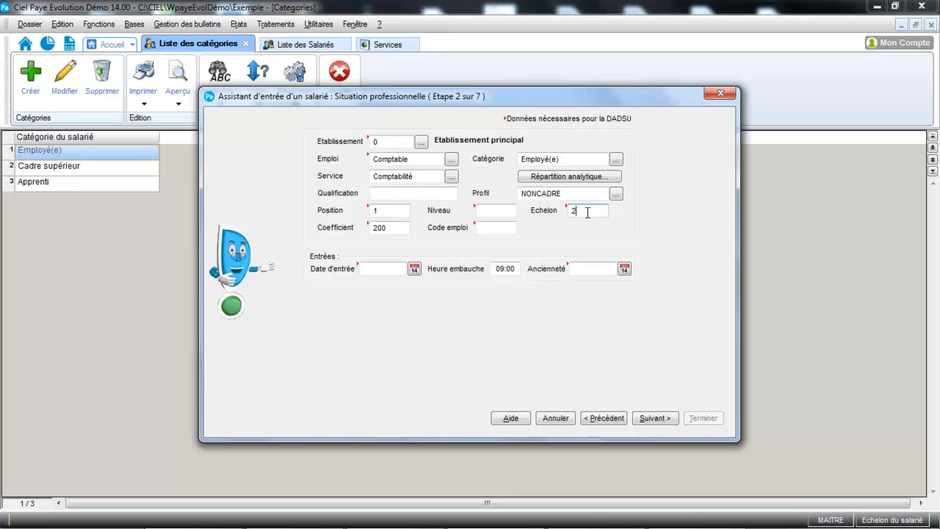
key(Tab)
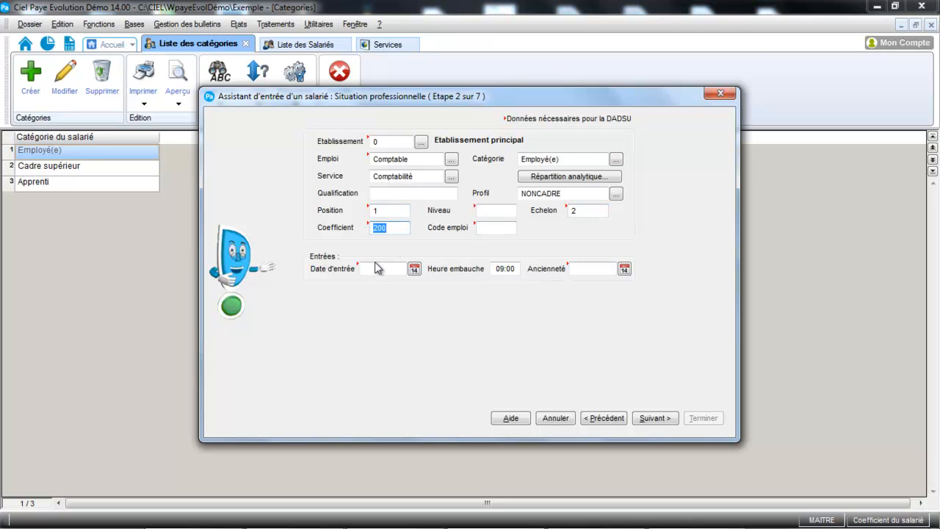
- Set the entry date to 25/11/2014 and continue to the salary data
click(414, 271)
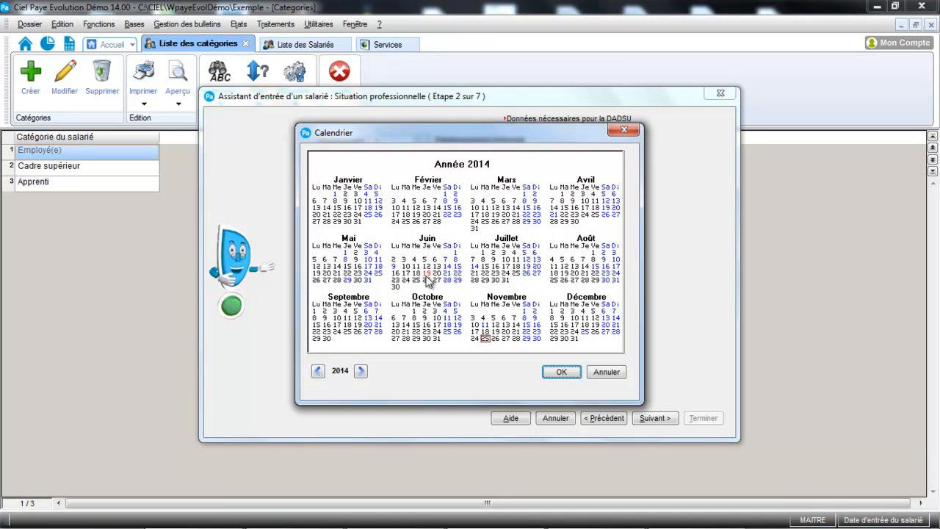
click(562, 372)
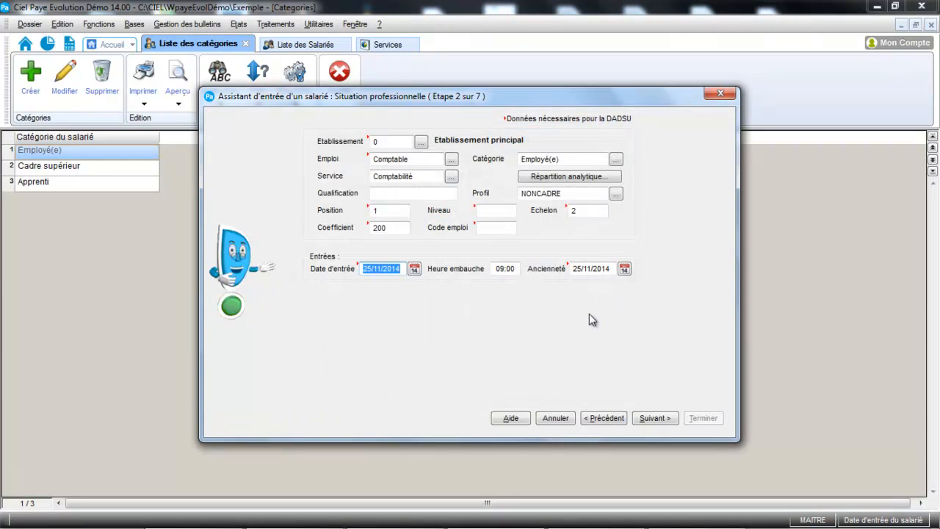
click(656, 419)
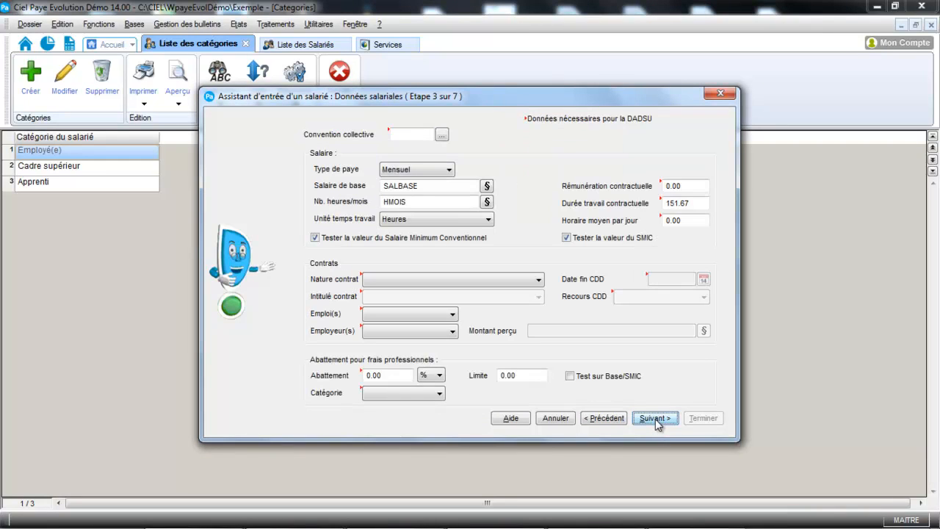
- Select collective agreement 3018 (Bureaux d'études techniques) and the pay type Mensuel
click(443, 137)
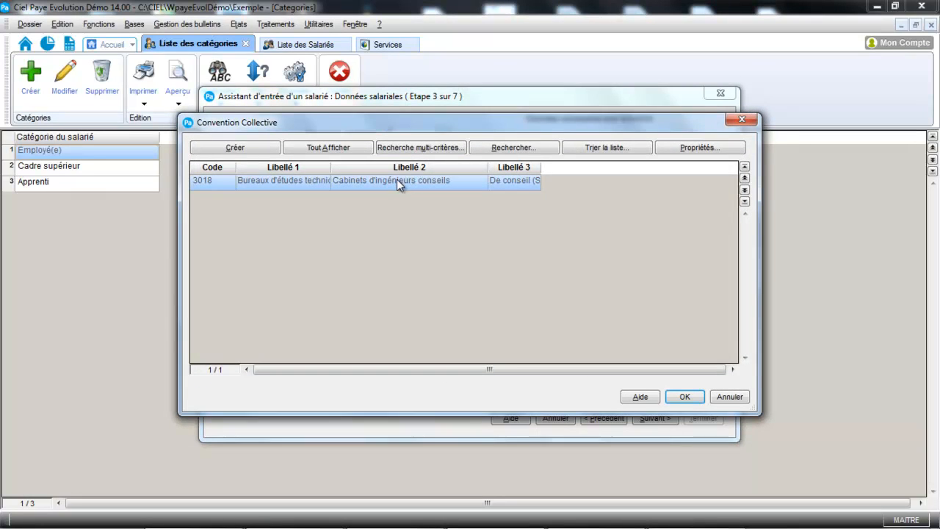
double_click(397, 180)
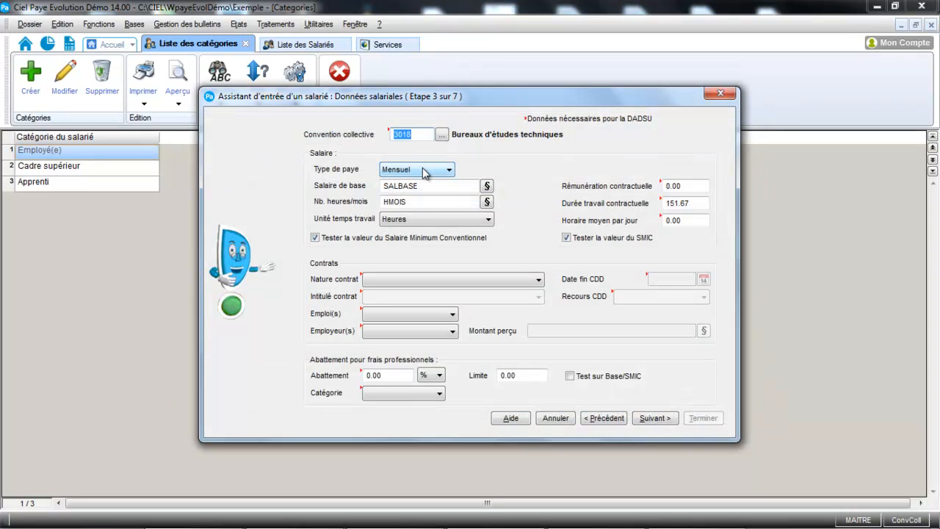
click(423, 169)
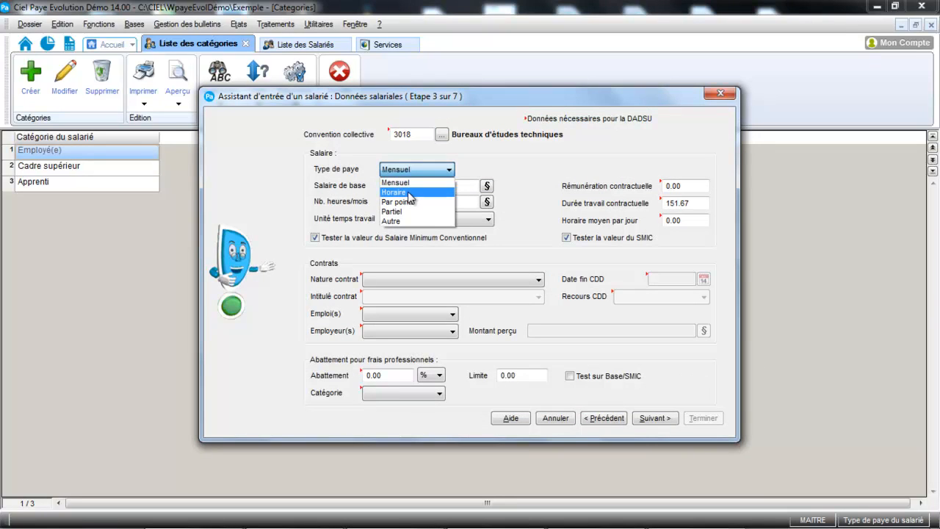
click(406, 183)
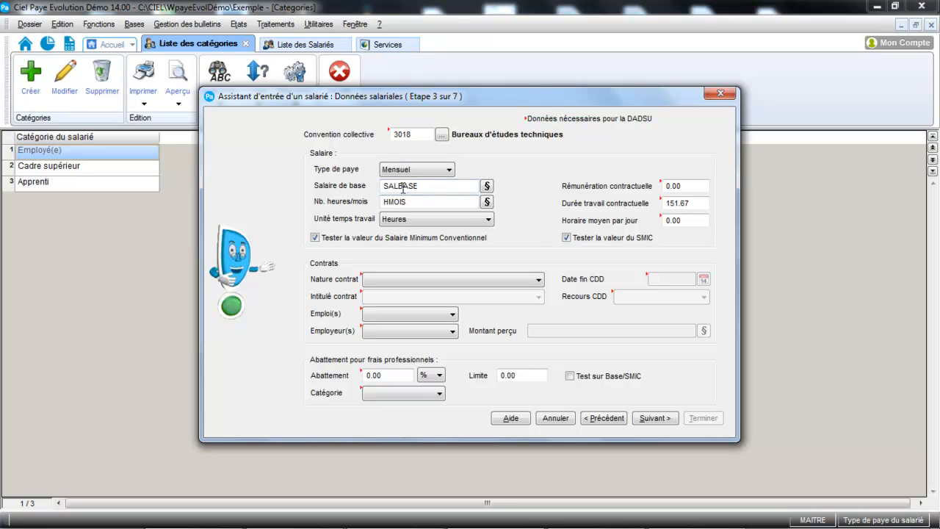
- Try the pay type Horaire and set it back to Mensuel
click(443, 171)
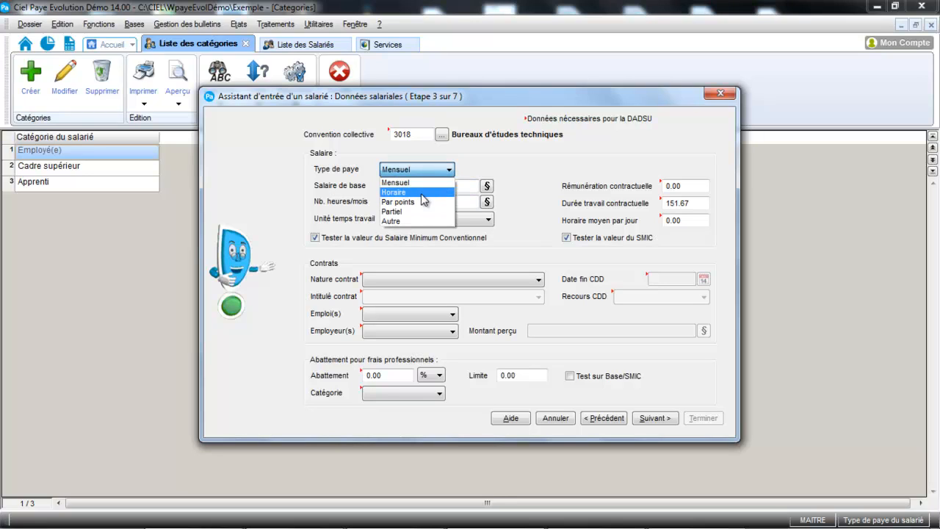
click(422, 193)
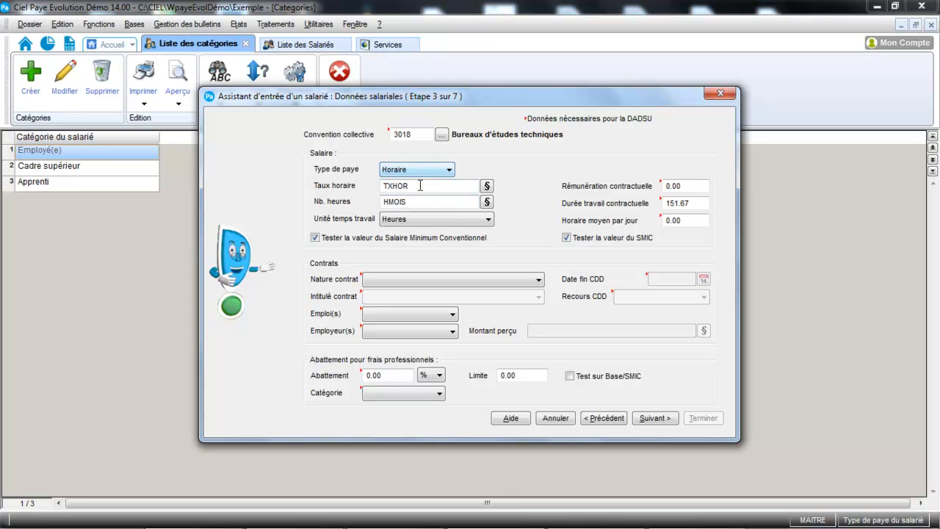
click(420, 170)
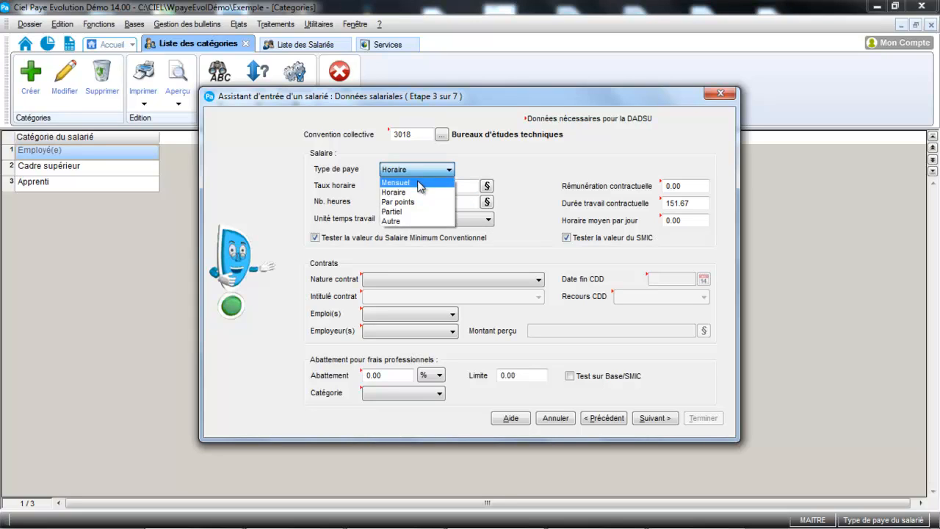
click(421, 183)
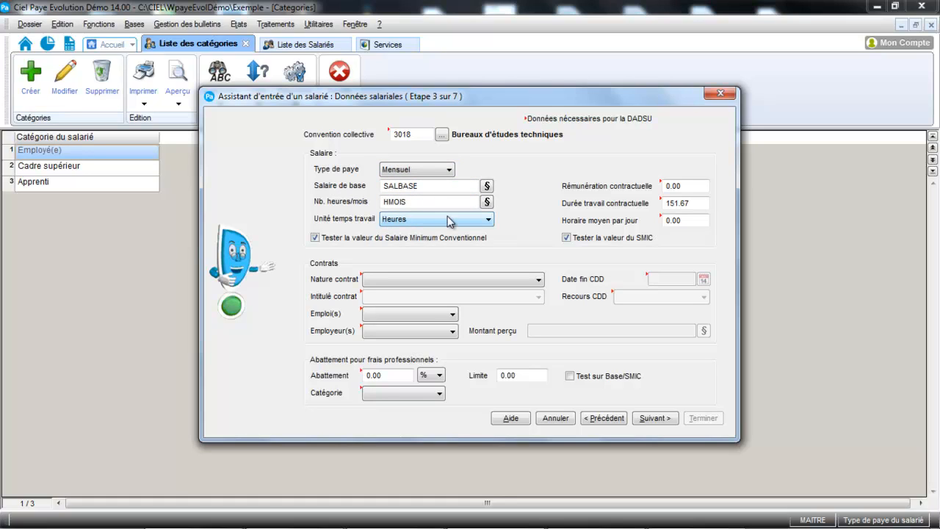
- Enter a contractual remuneration of 2000 and average daily working hours of 7
click(702, 186)
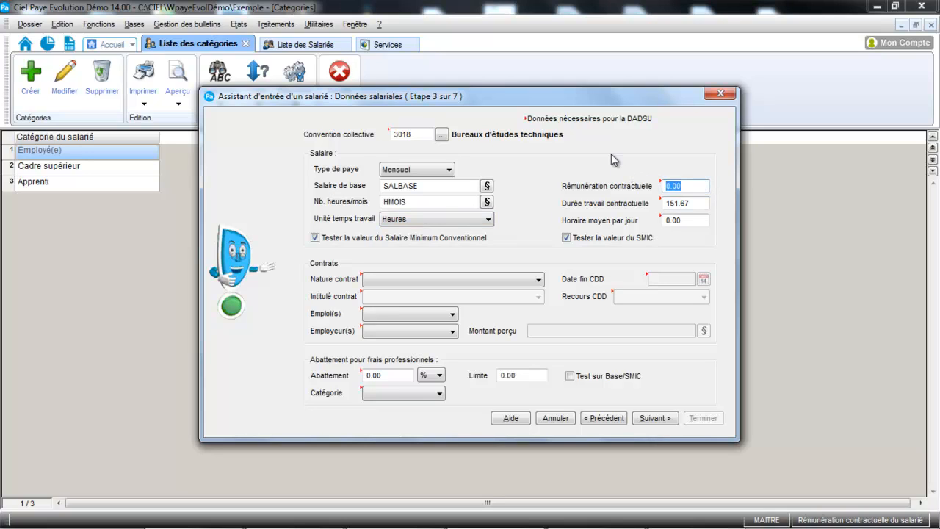
text(2000)
key(Tab)
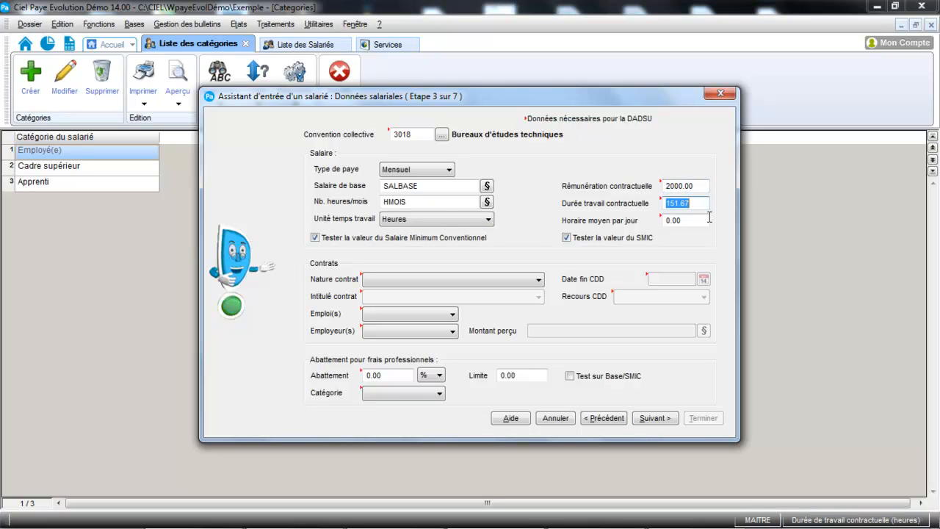
click(685, 225)
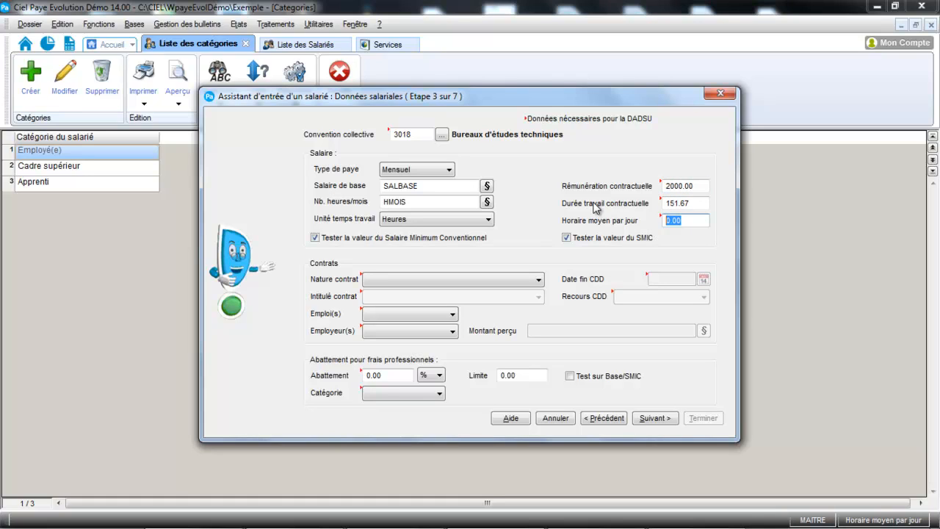
text(7)
- Set the contract nature to Contrat à durée indéterminée and check the contract title options, leaving the title empty
click(525, 282)
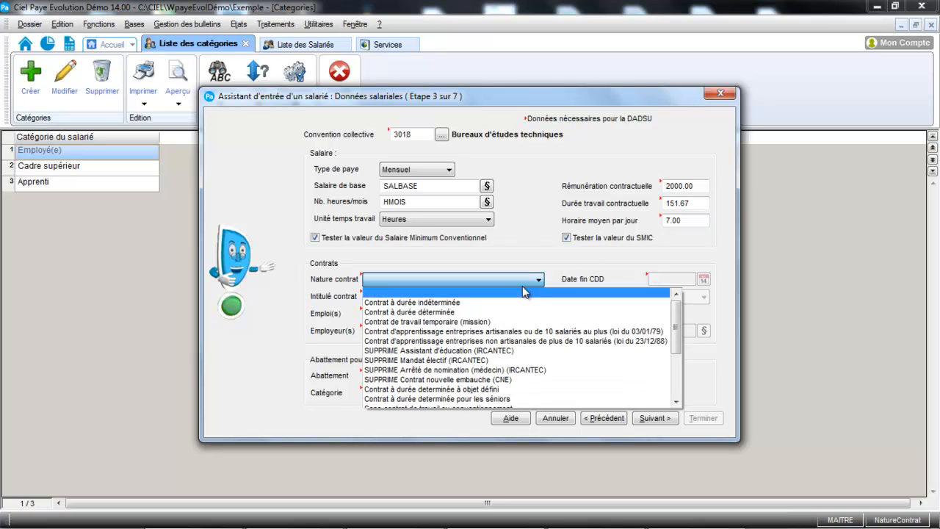
click(504, 305)
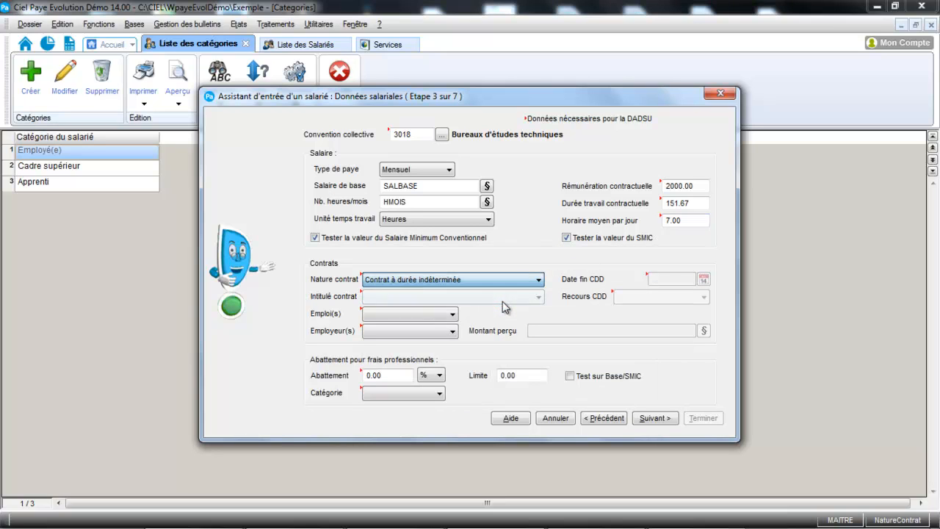
click(500, 297)
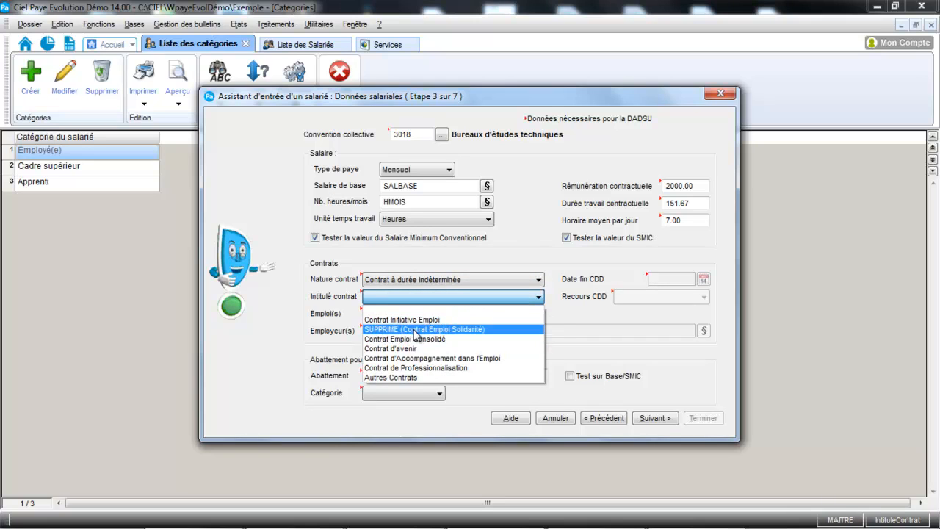
click(594, 343)
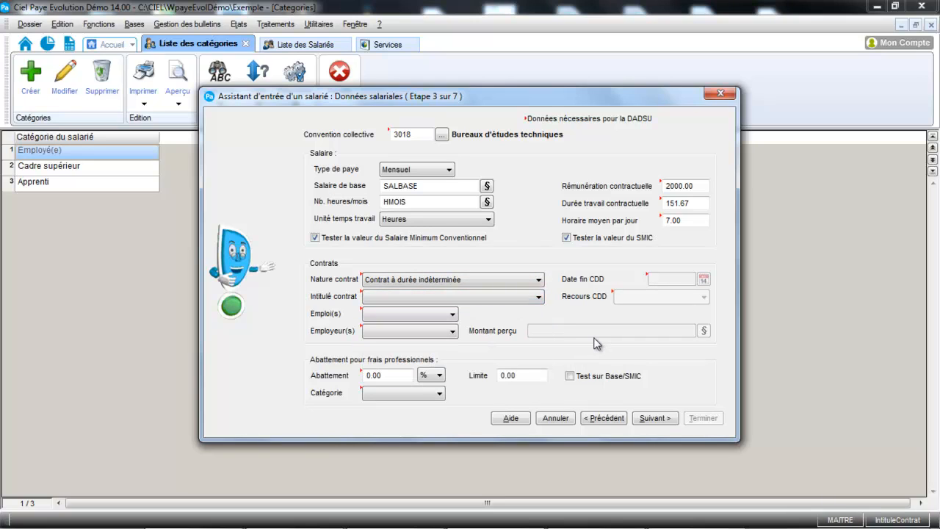
- Set the employee's job situation to Emploi unique and the employer situation to Employeur unique
click(441, 317)
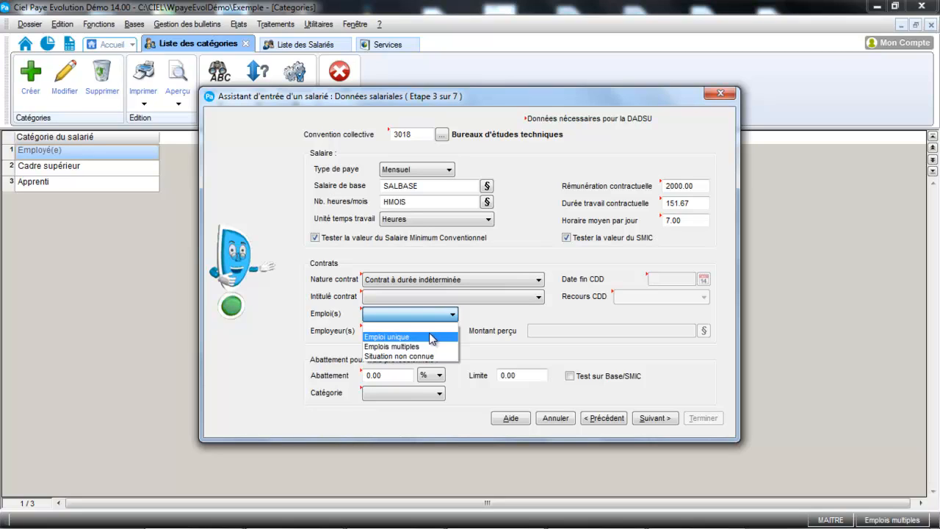
click(432, 337)
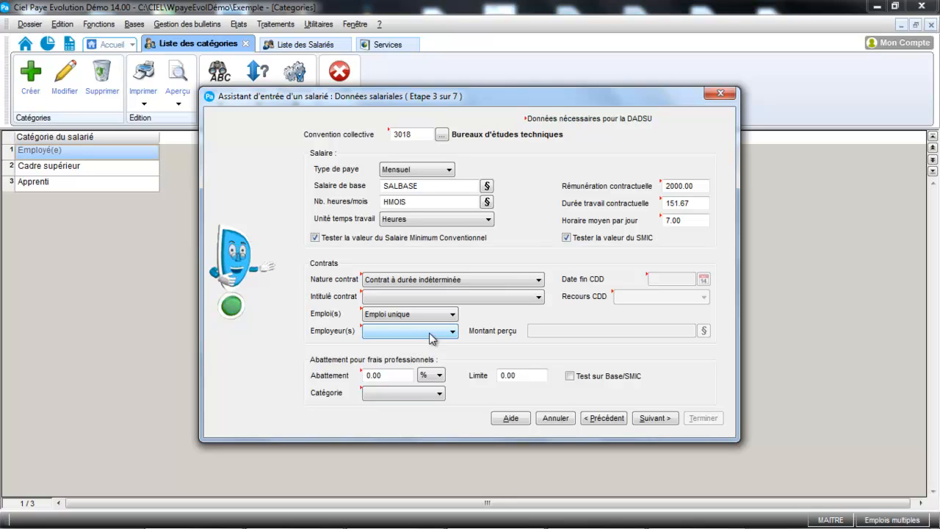
click(444, 316)
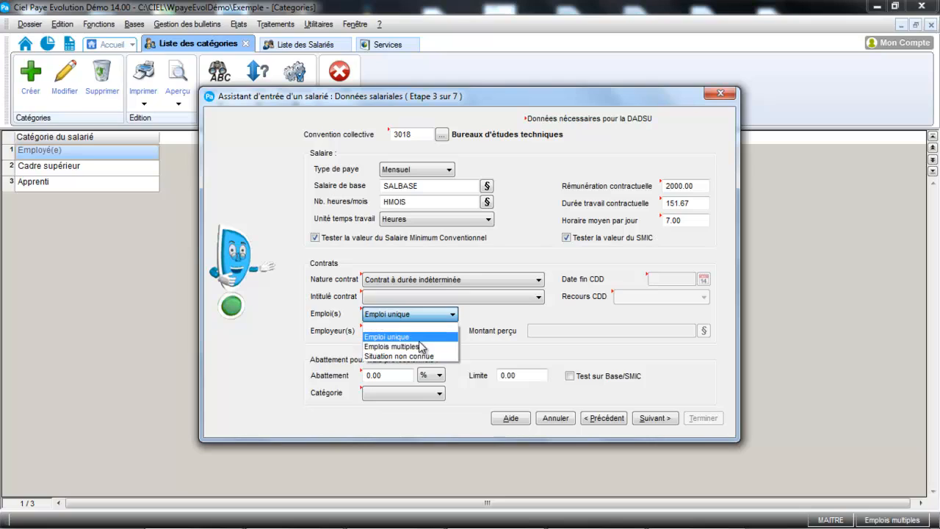
click(414, 340)
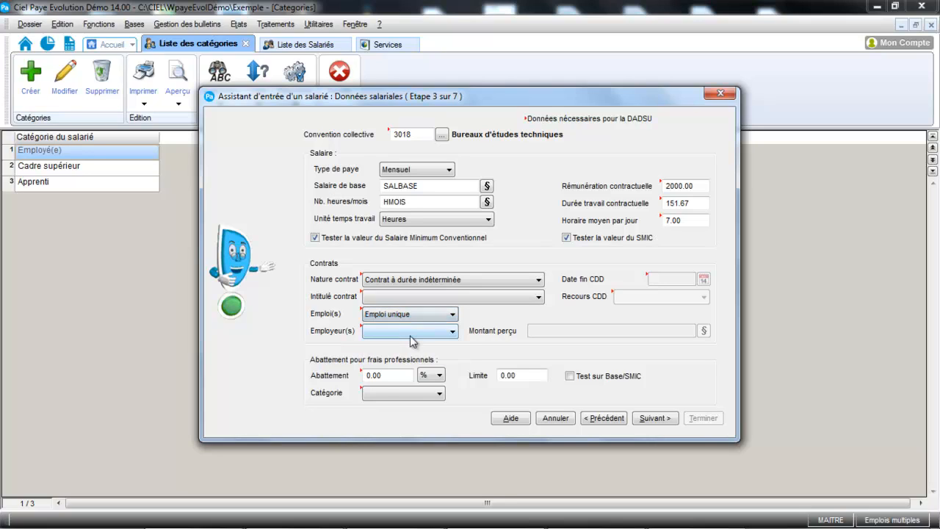
click(419, 335)
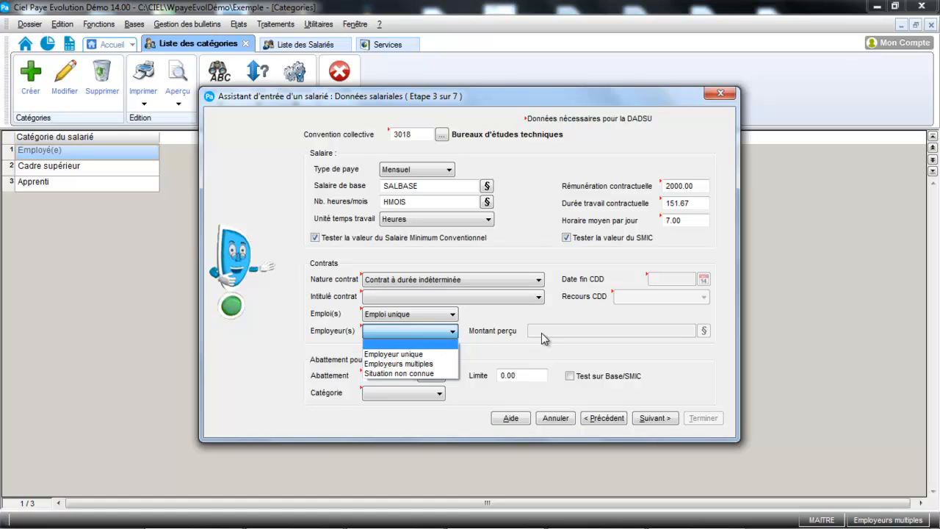
click(434, 356)
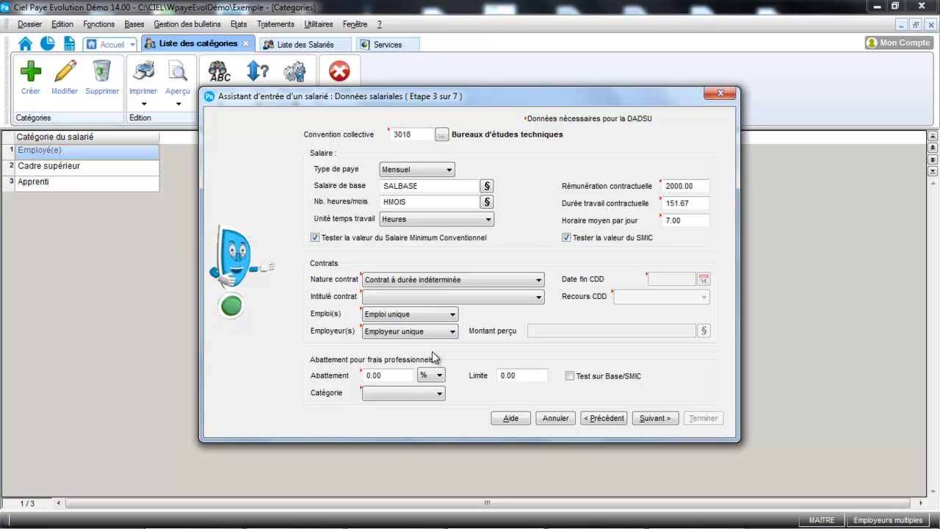
- Leave the allowance category empty, enable Test sur Base/SMIC for the professional expenses allowance, and continue to the bank details
click(418, 393)
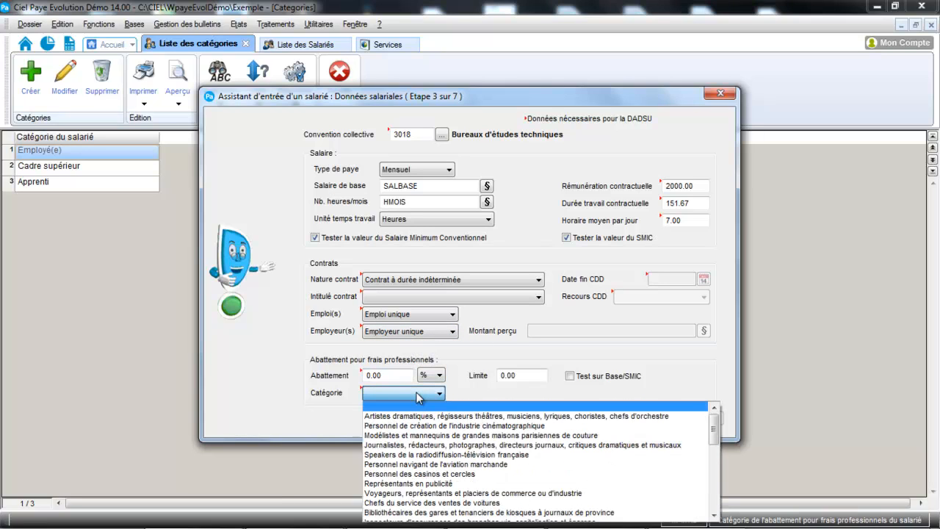
click(336, 431)
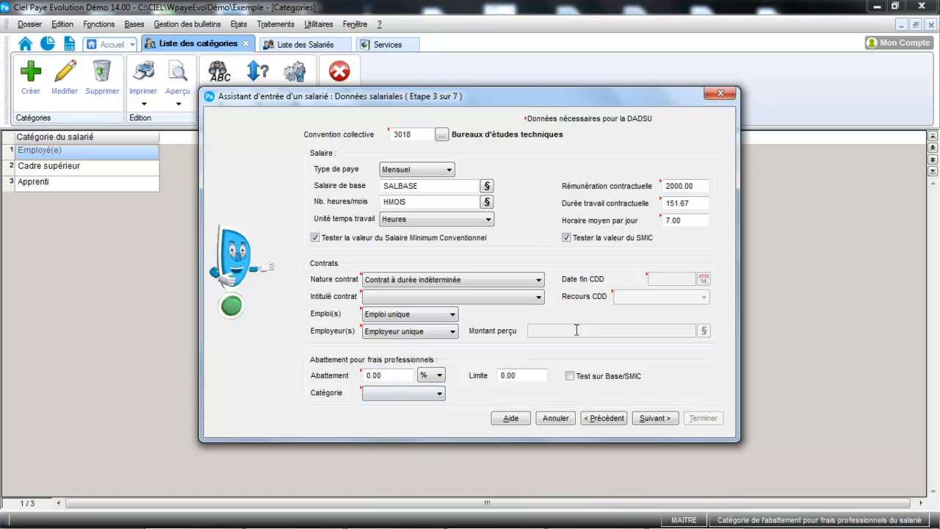
click(571, 377)
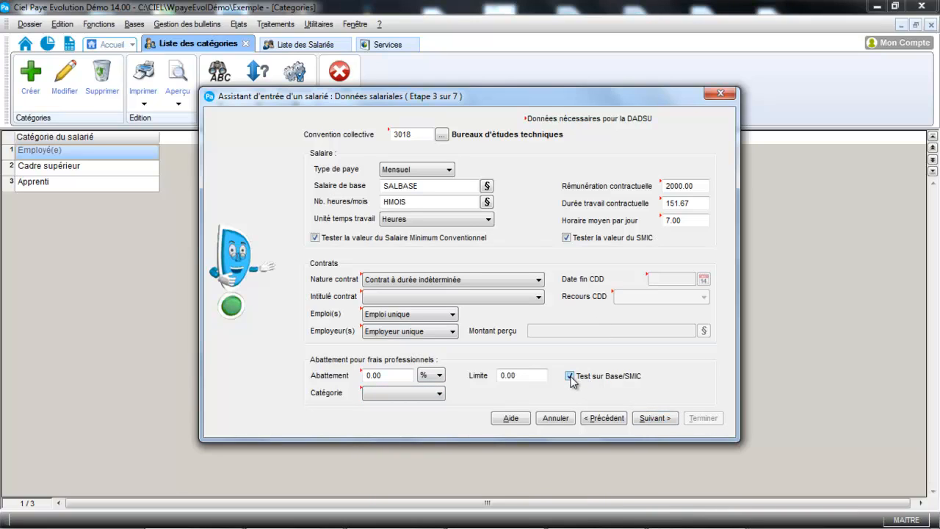
click(664, 417)
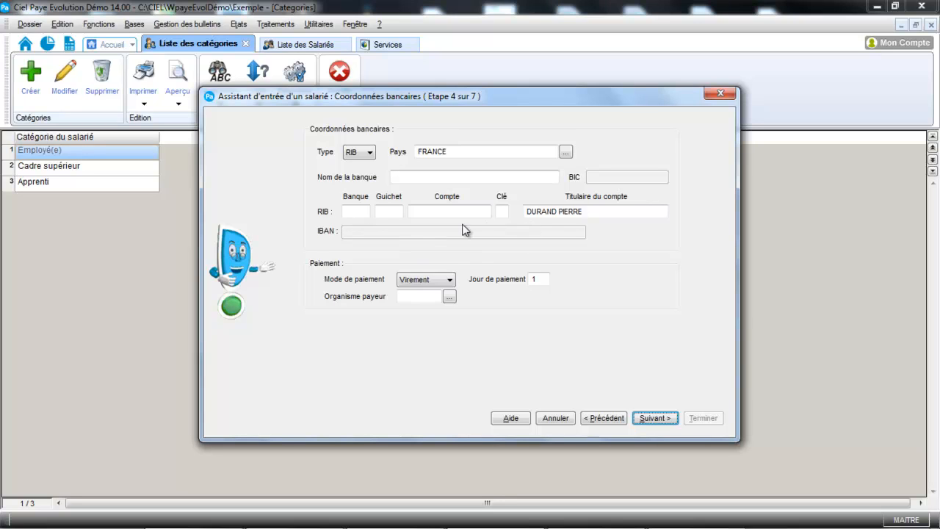
- Set the payment method to Chèque with BNP (Banque Nationale de Paris) as paying bank, and continue to the declarations
click(439, 282)
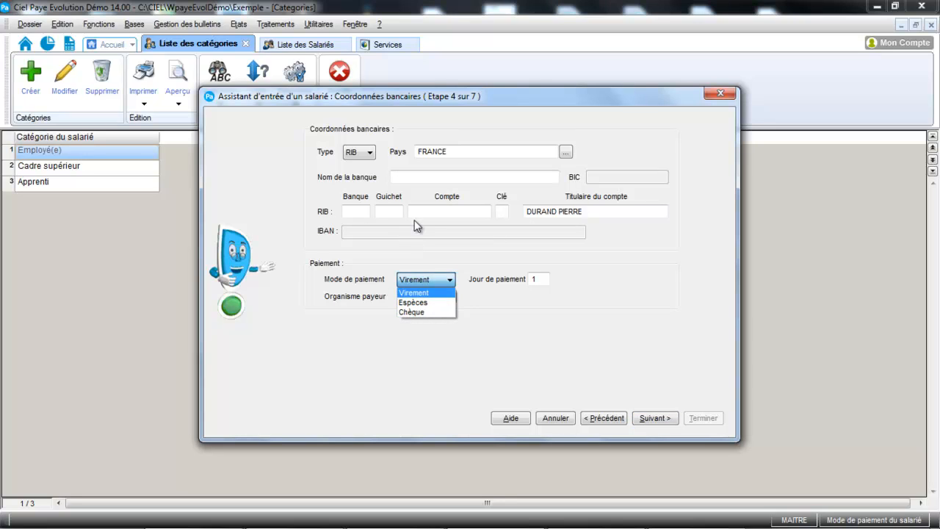
click(422, 311)
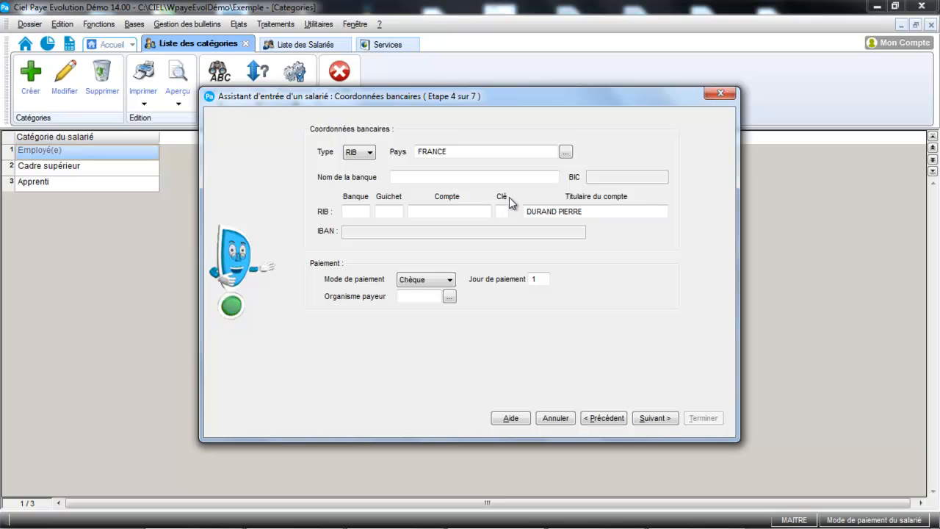
click(449, 298)
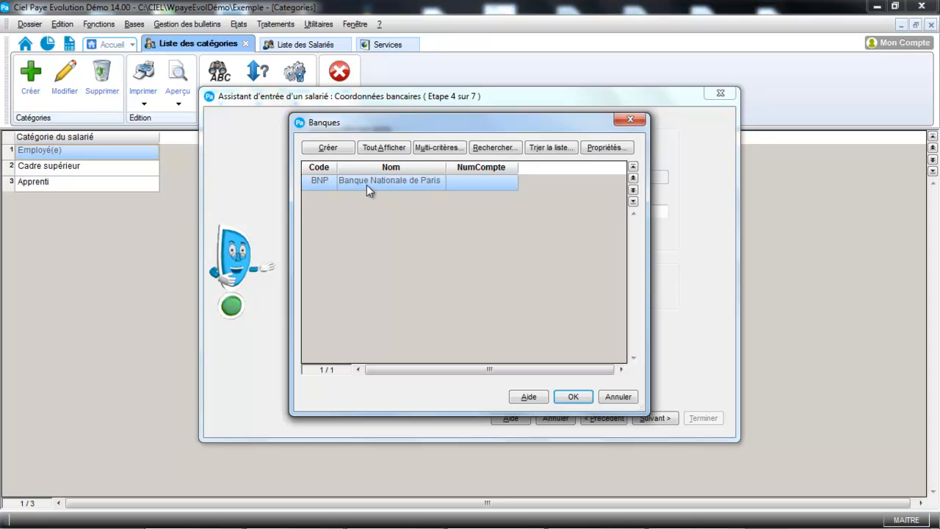
double_click(367, 184)
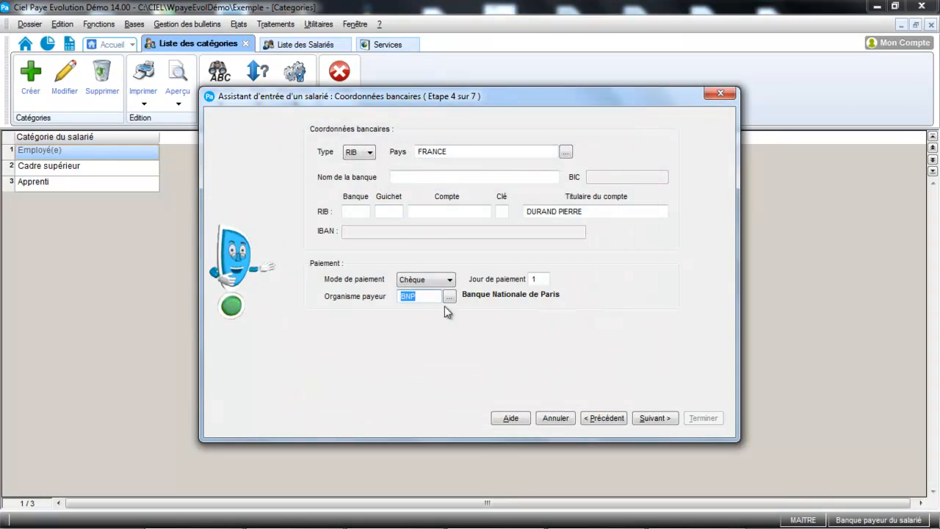
click(657, 417)
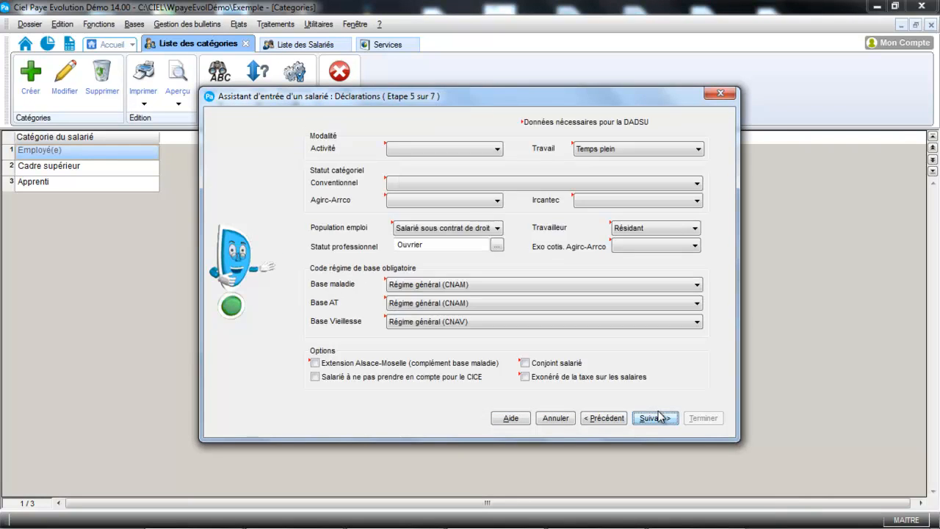
- Leave the activity empty and set the conventional status to Employé administratif d'entreprise, de commerce, agent de service and the Agirc-Arrco status to Non cadre
click(497, 149)
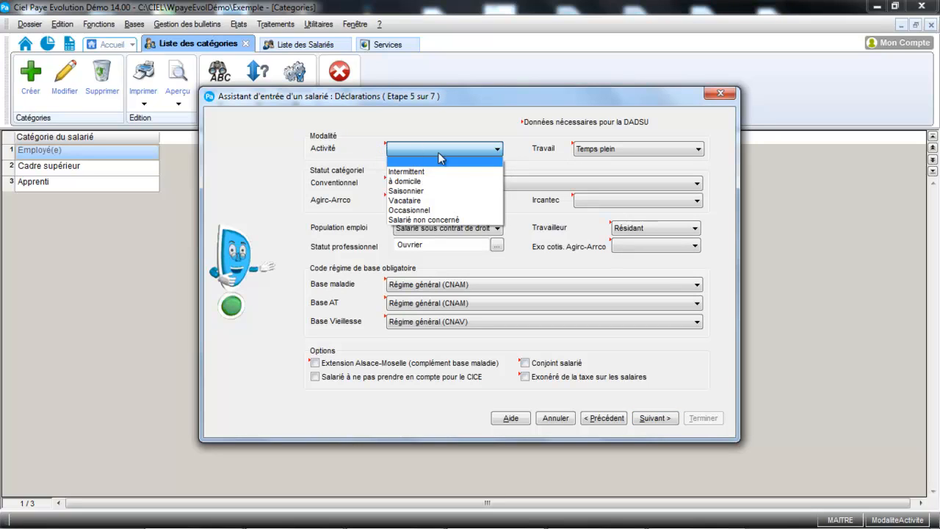
click(341, 162)
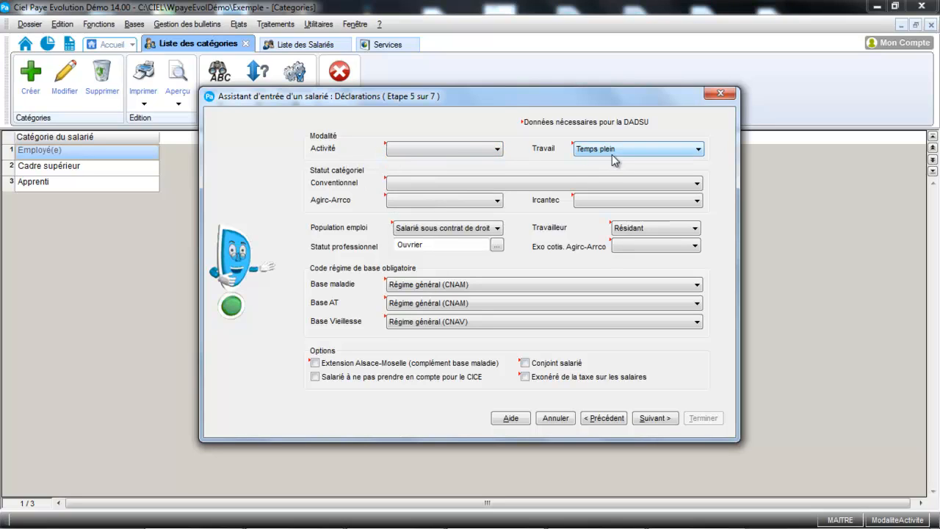
click(575, 183)
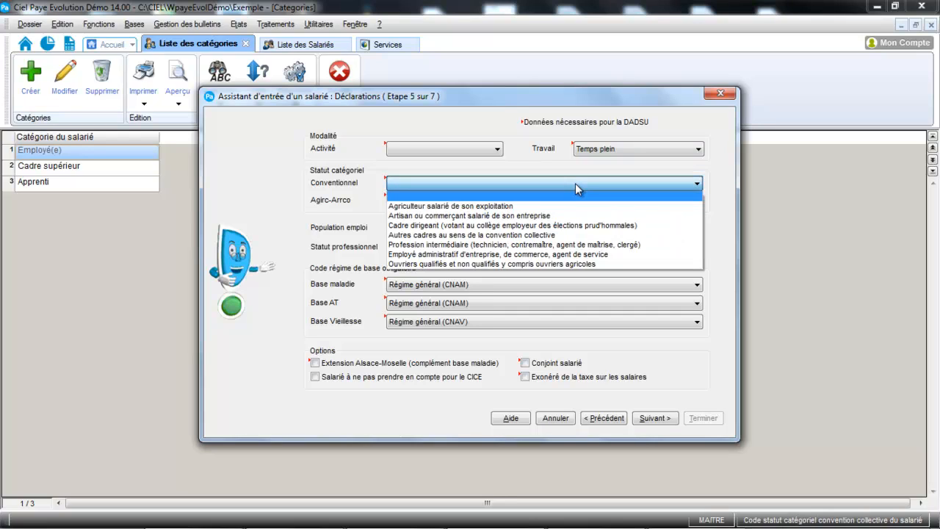
click(512, 254)
click(496, 203)
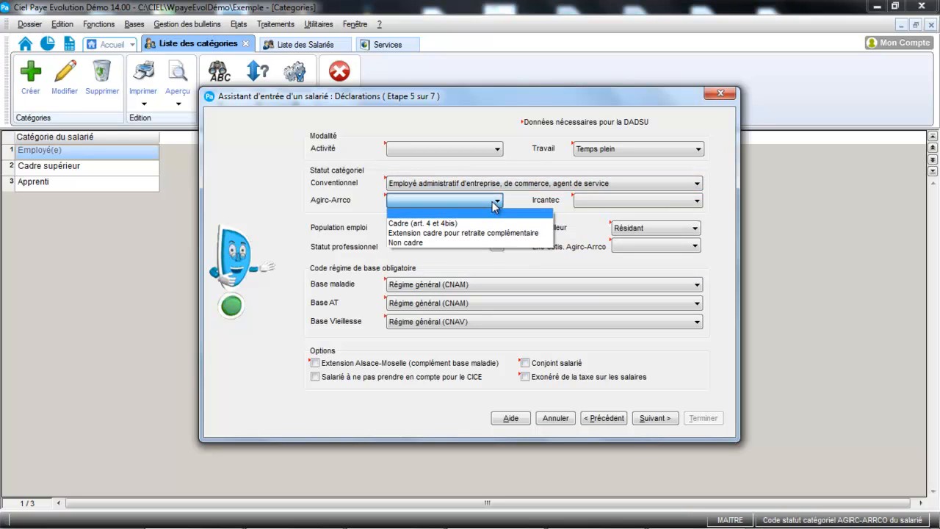
click(461, 241)
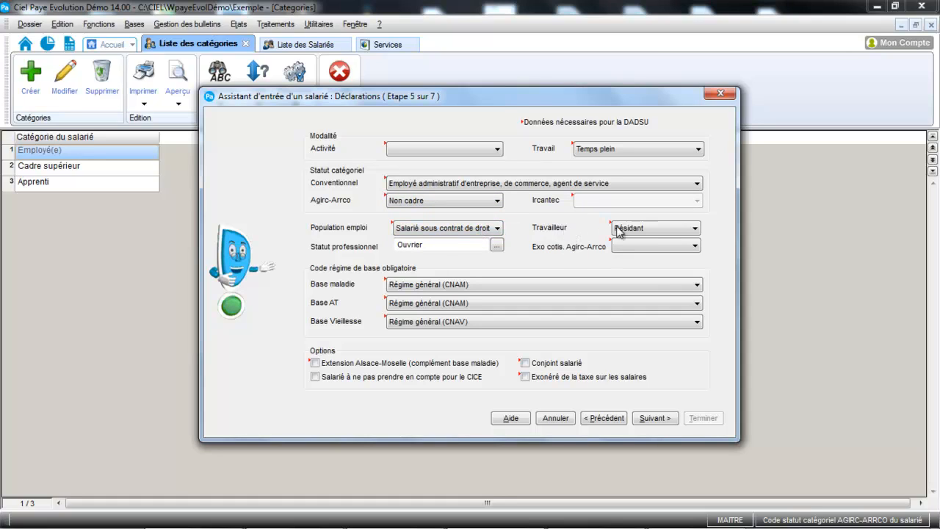
- Change the professional status to Employé in the private sector and continue to the IP contracts
click(497, 245)
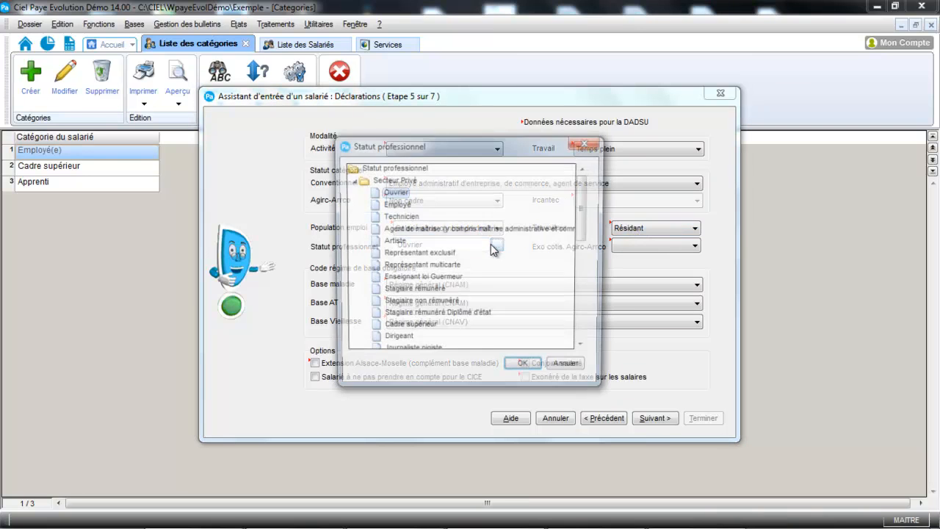
click(403, 206)
click(525, 369)
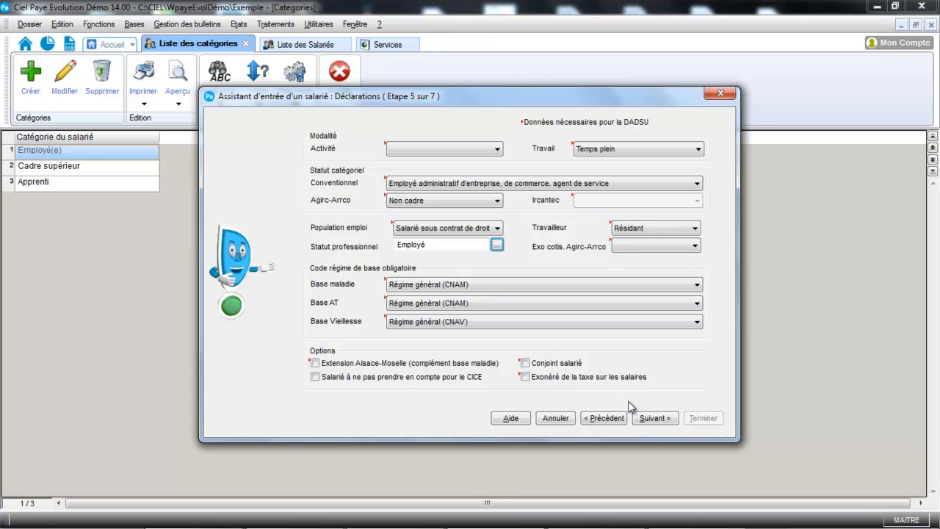
click(654, 418)
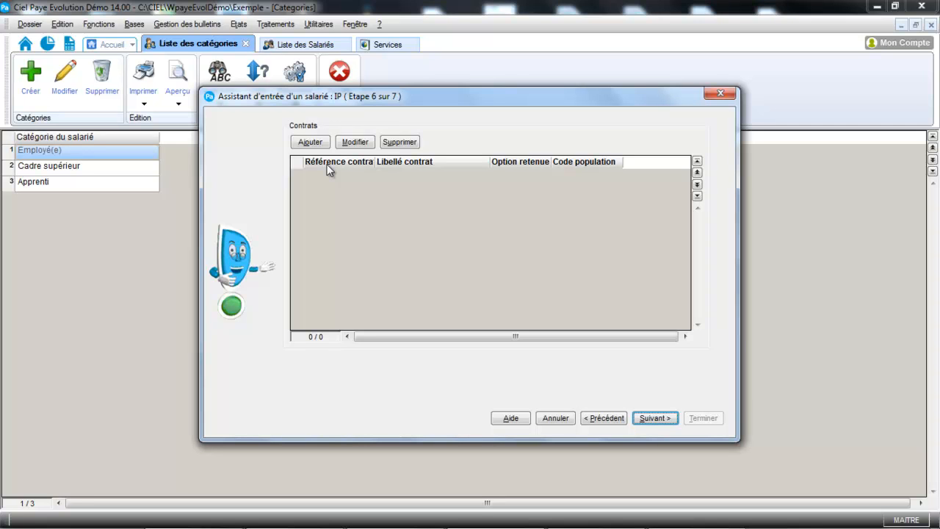
- Add the health contract CT00004 to the employee's IP contracts and continue to the final stage of the assistant
click(310, 142)
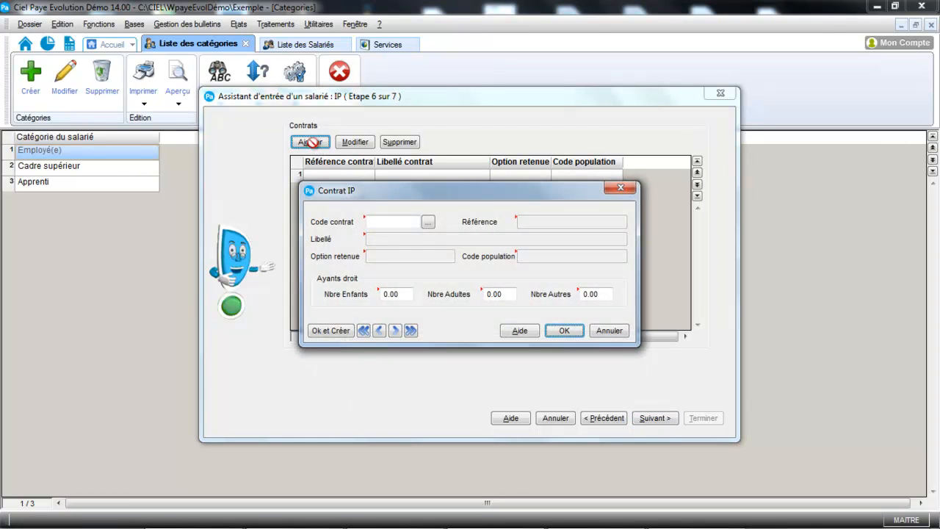
click(428, 224)
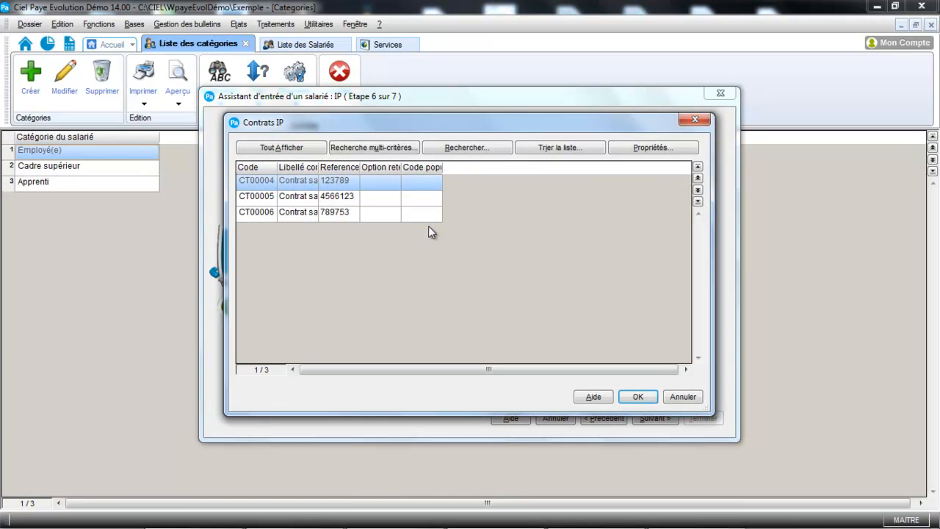
double_click(340, 184)
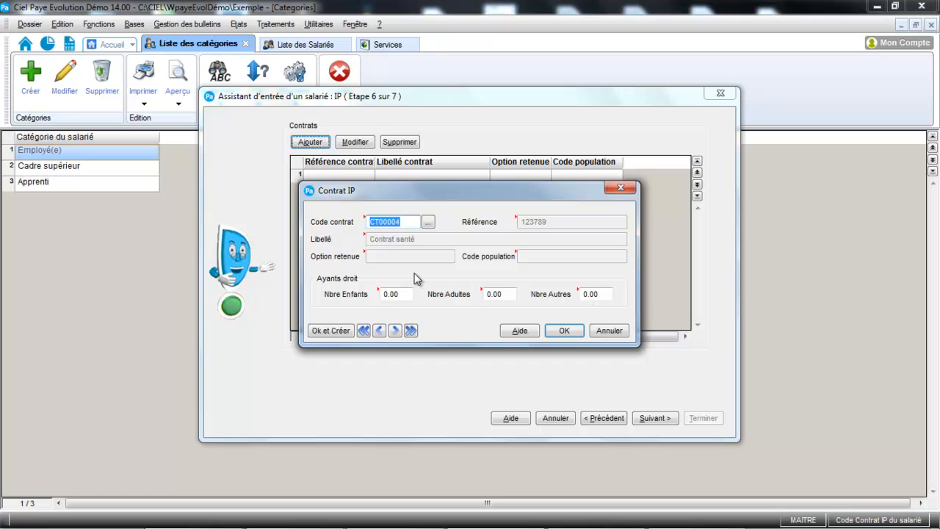
click(564, 331)
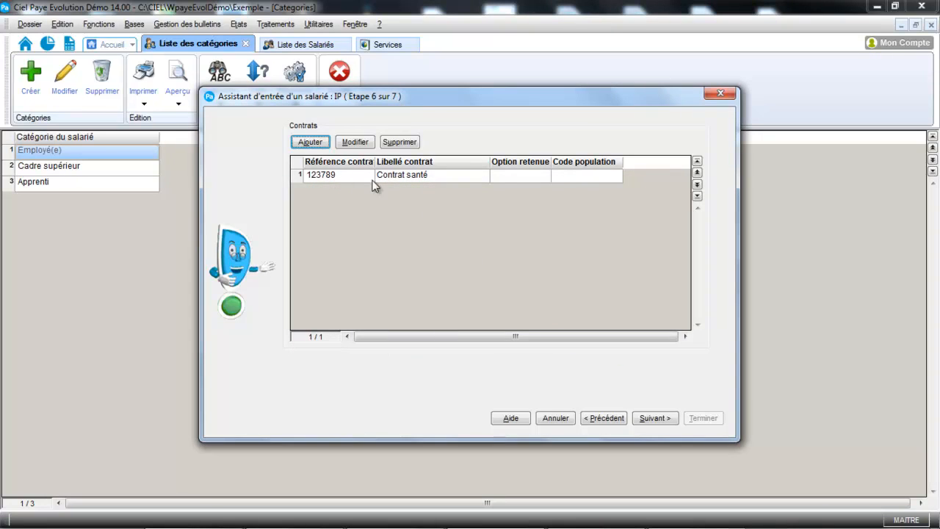
click(665, 418)
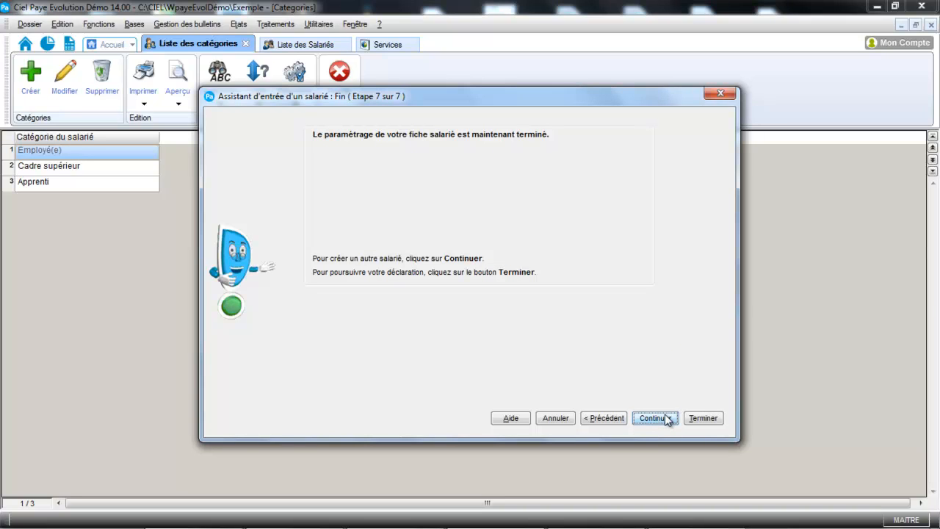
- Save the employee record, exit the assistant without creating another employee, and accept generating the documents for the new employee
click(666, 418)
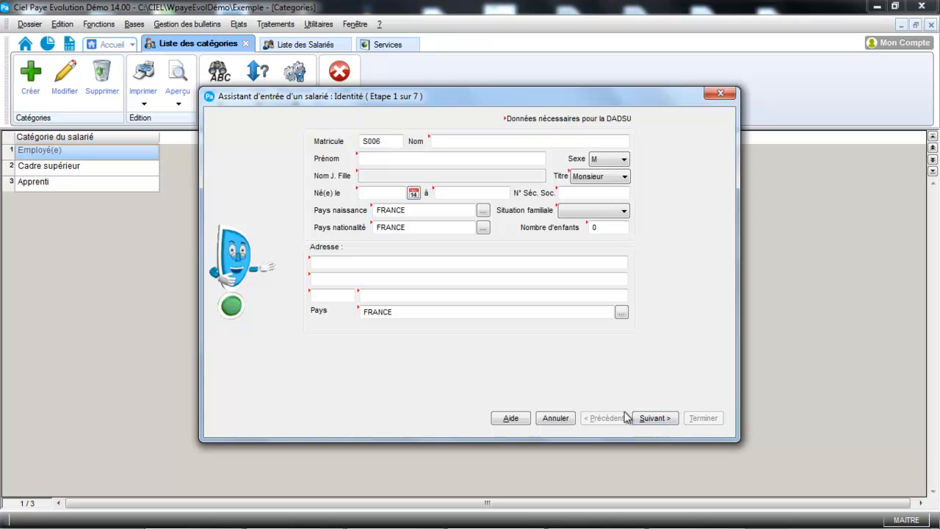
click(555, 418)
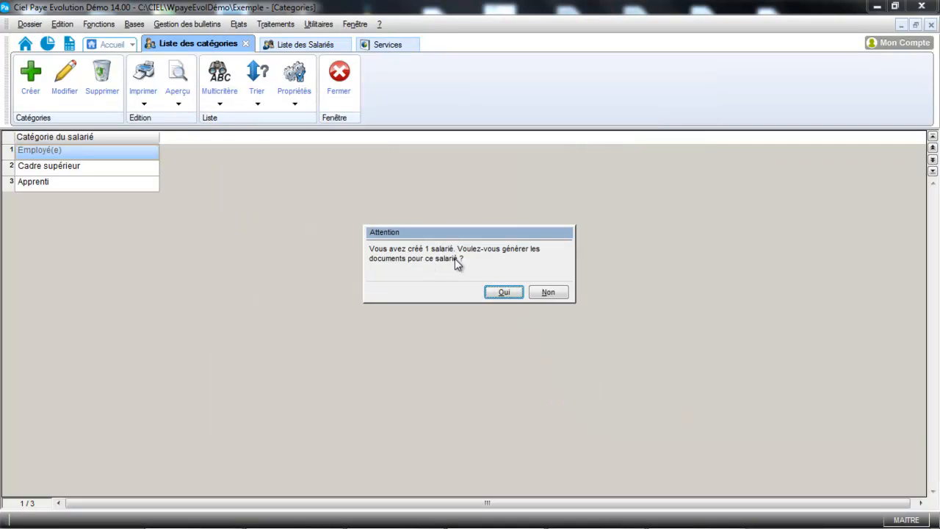
click(504, 293)
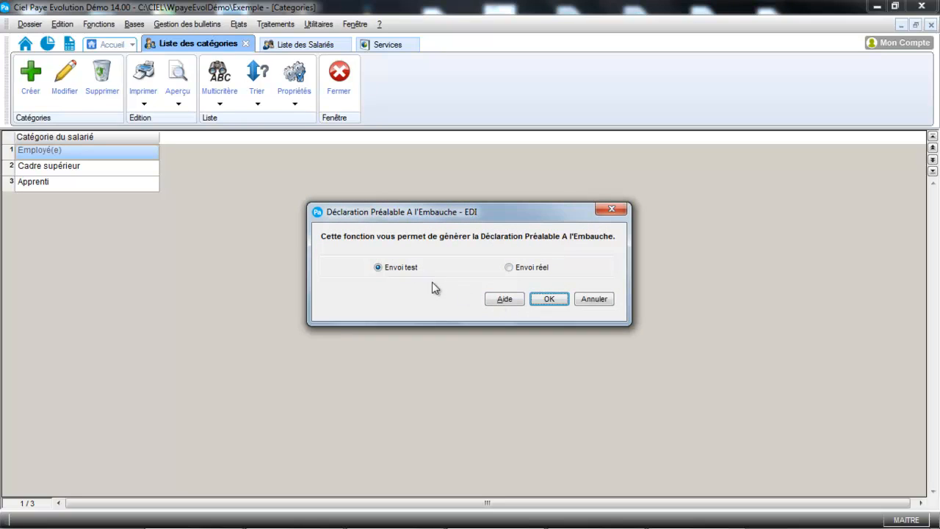
- Generate the Déclaration Préalable A l'Embauche as a test submission and minimise the declarations window
click(550, 300)
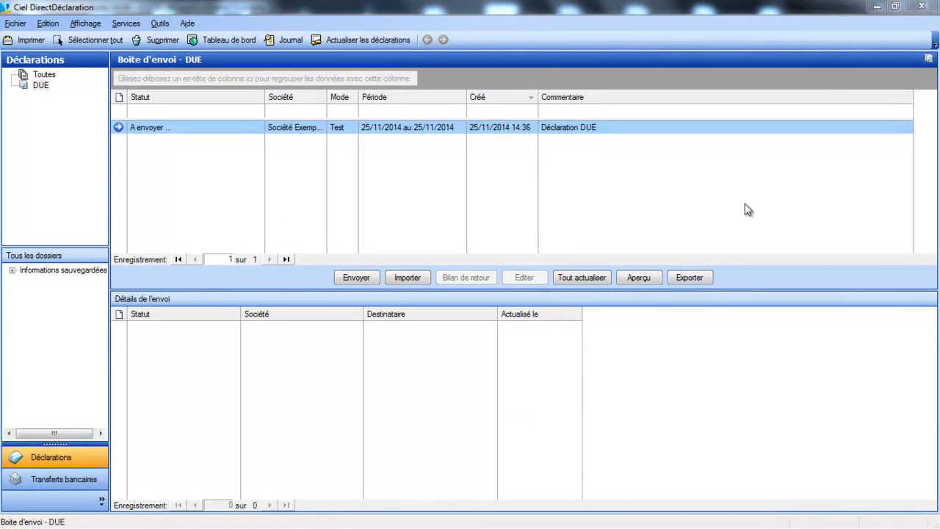
click(877, 8)
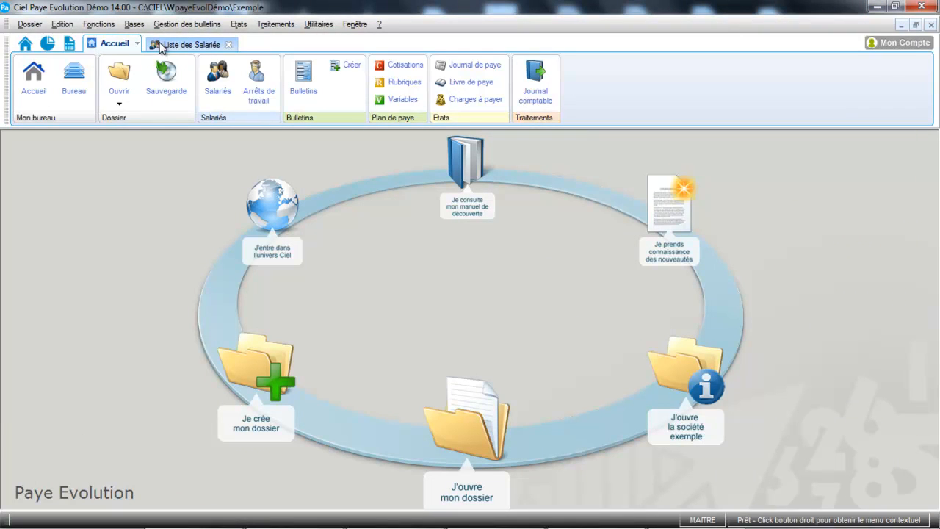
- Open the newly created accountant's record from the employee list for modification
click(135, 25)
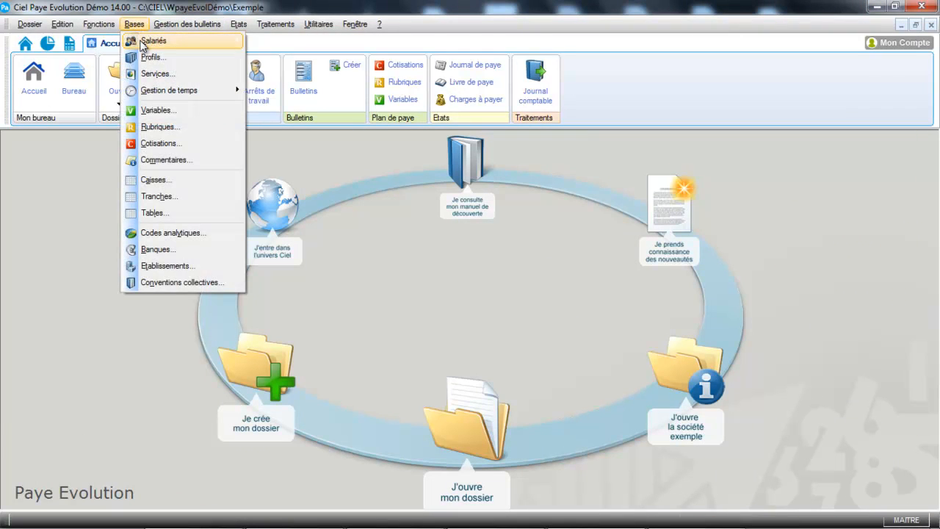
mouse_move(145, 42)
click(298, 41)
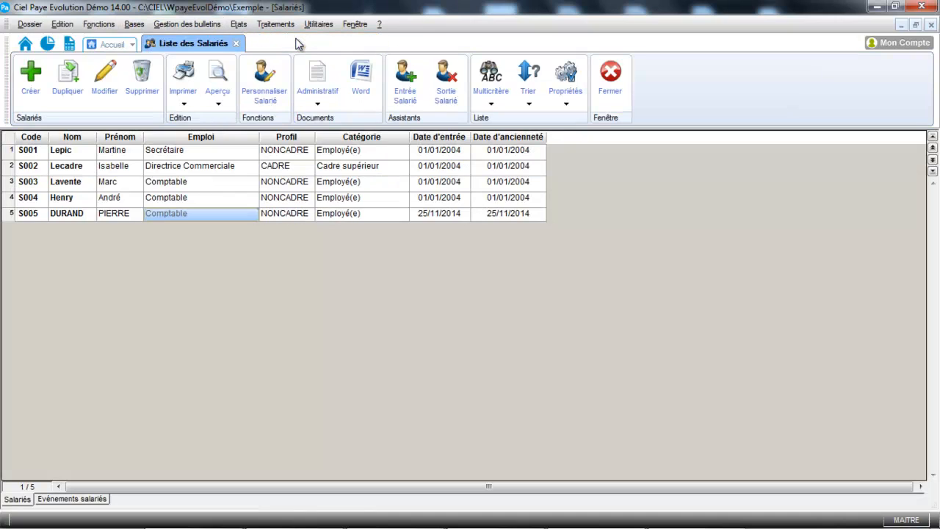
click(139, 215)
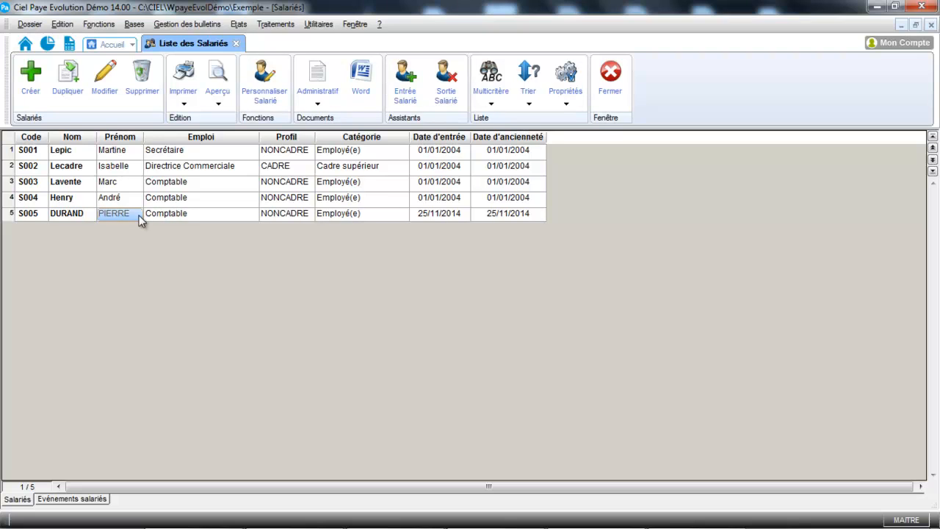
click(110, 84)
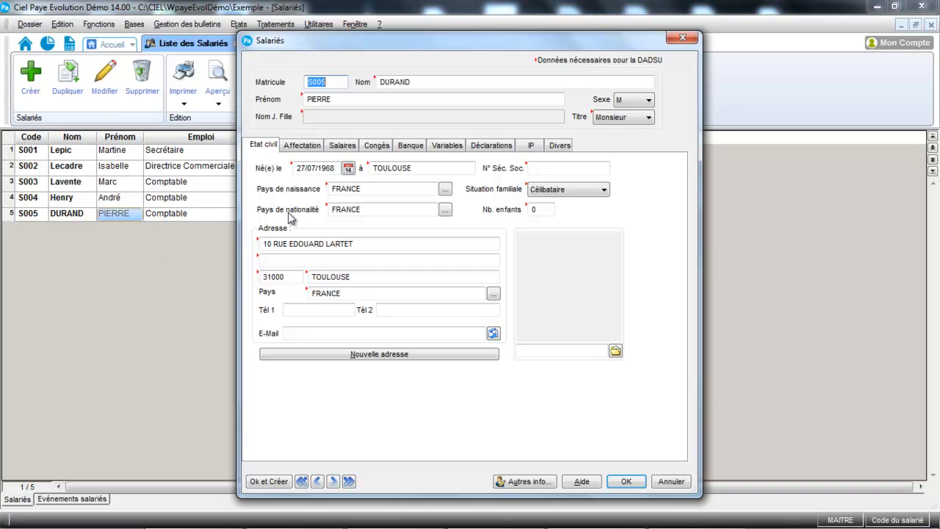
- Review the qualification and classification in the employee's assignment details, leaving the status blank
click(299, 149)
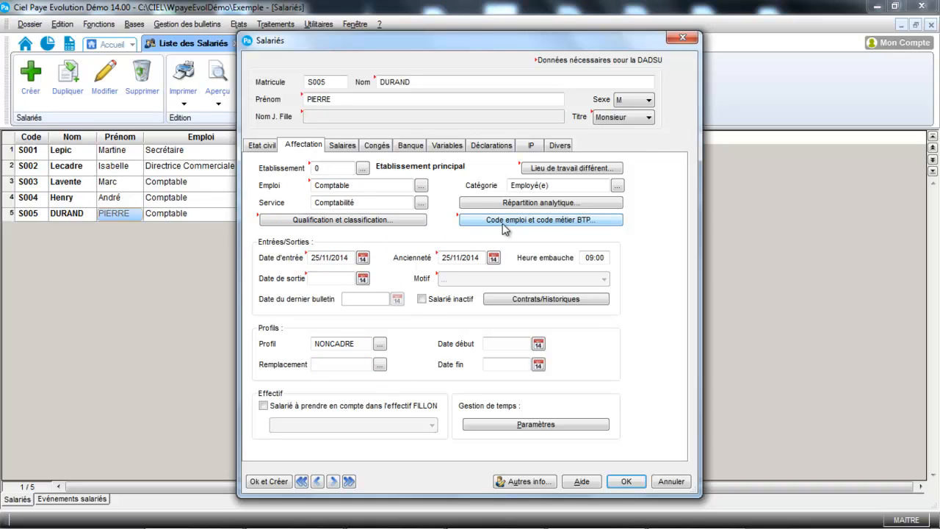
click(400, 221)
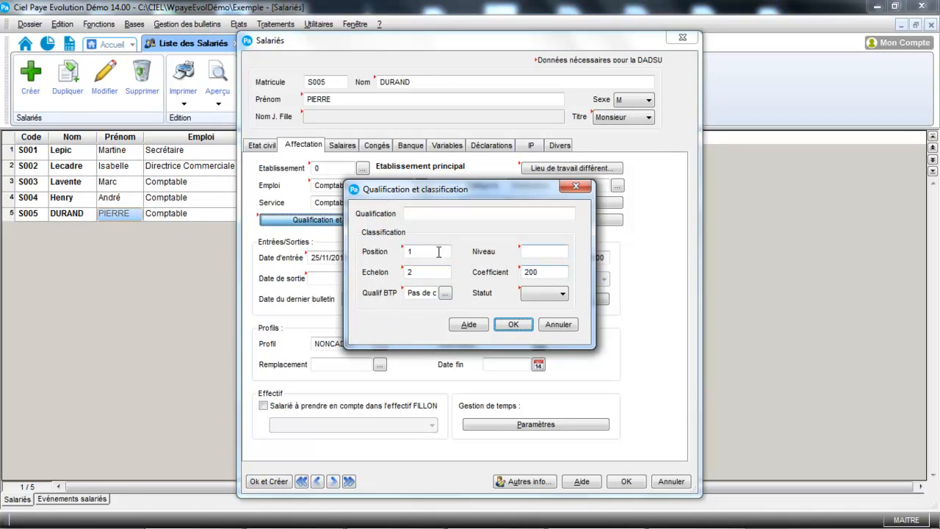
click(543, 294)
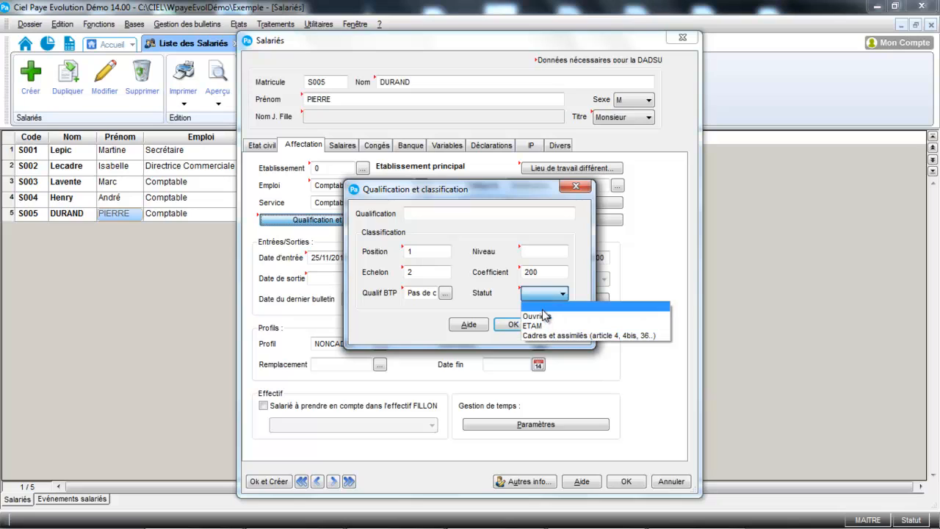
click(544, 313)
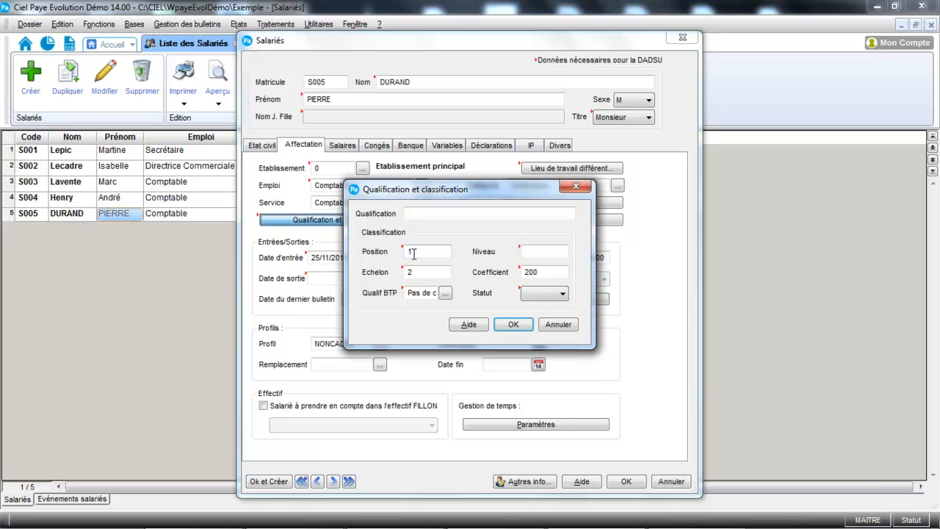
click(519, 325)
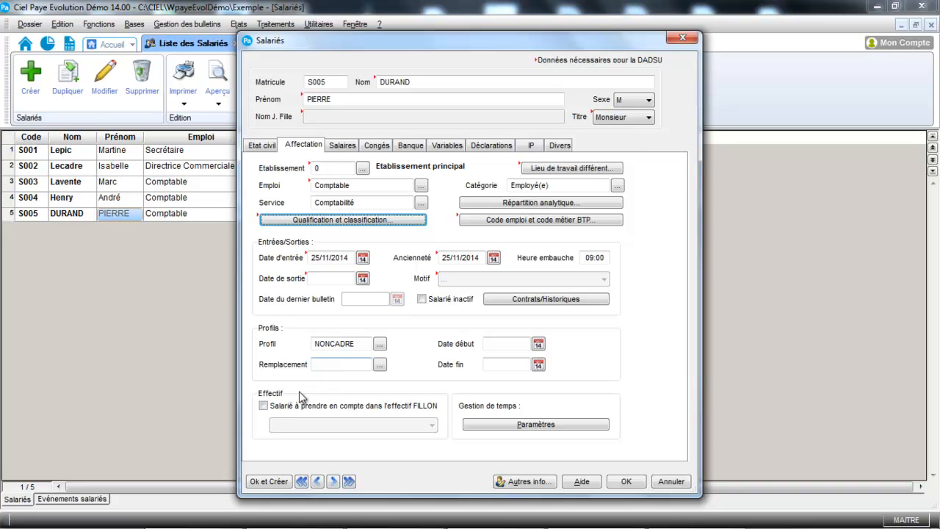
- Include the employee in the FILLON headcount with the method Calcul au prorata de la durée du travail
click(263, 408)
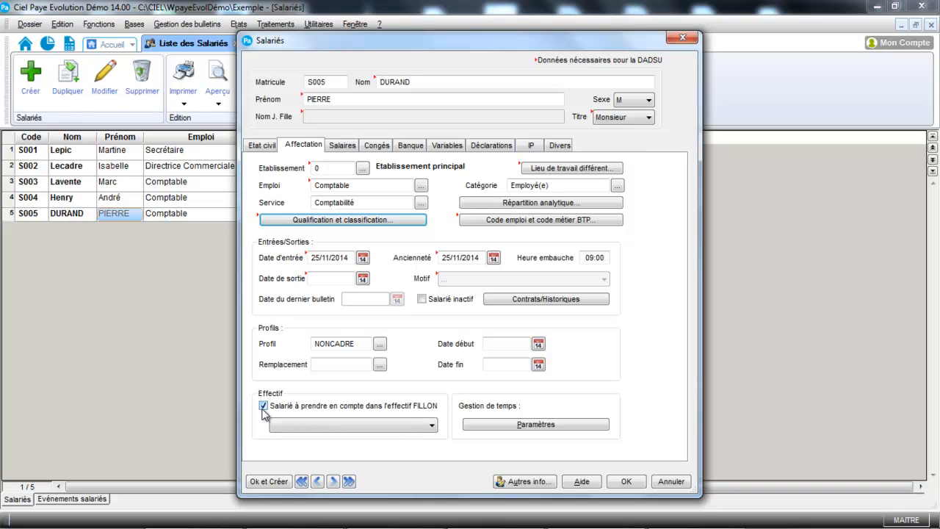
click(302, 425)
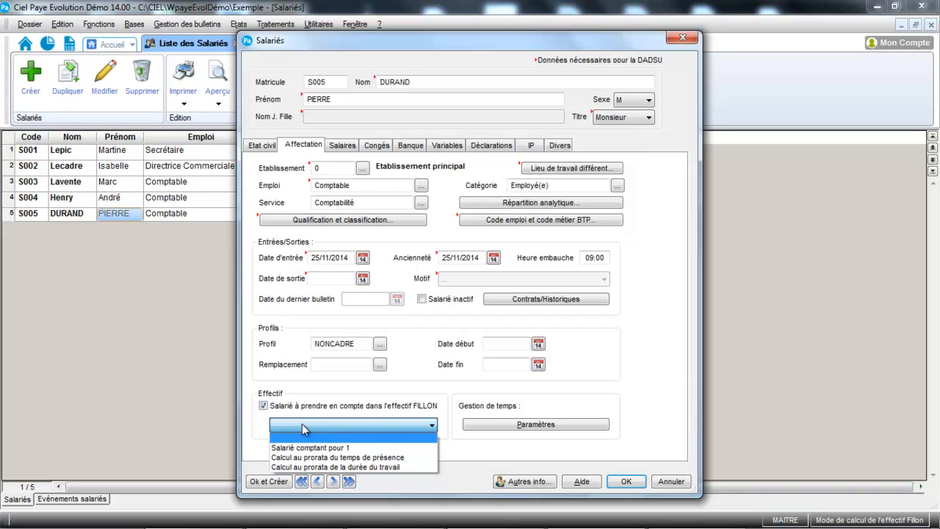
click(317, 468)
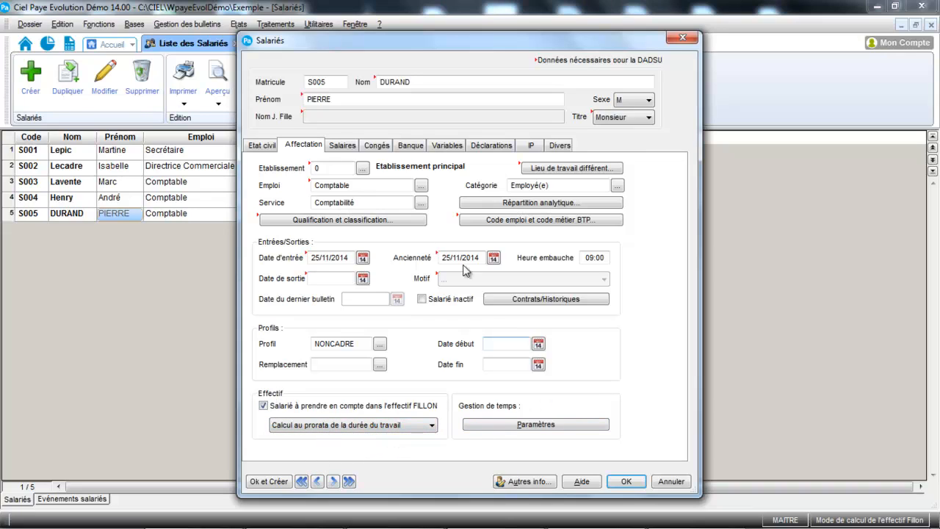
- Review the salary details and set the paid leave to 30 days due and 25 taken for N-1, and 22.5 due for N
click(343, 148)
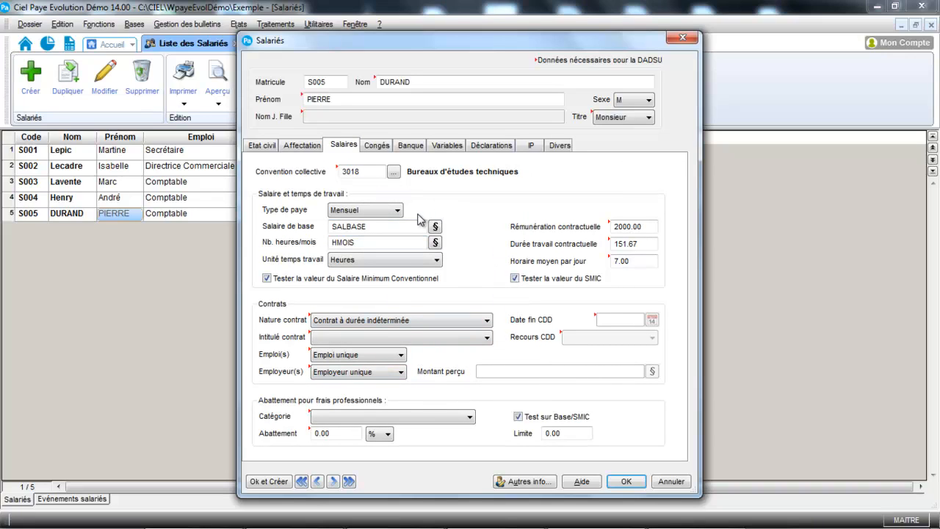
click(379, 145)
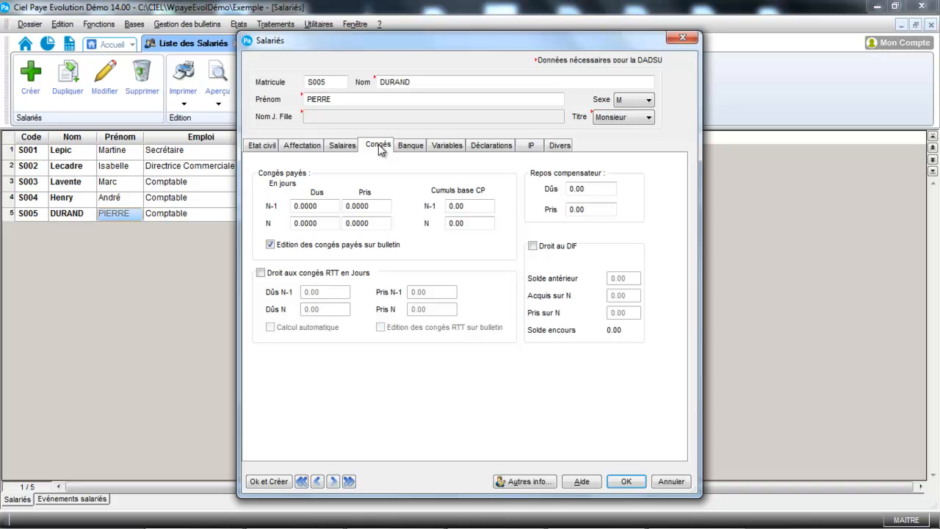
click(326, 205)
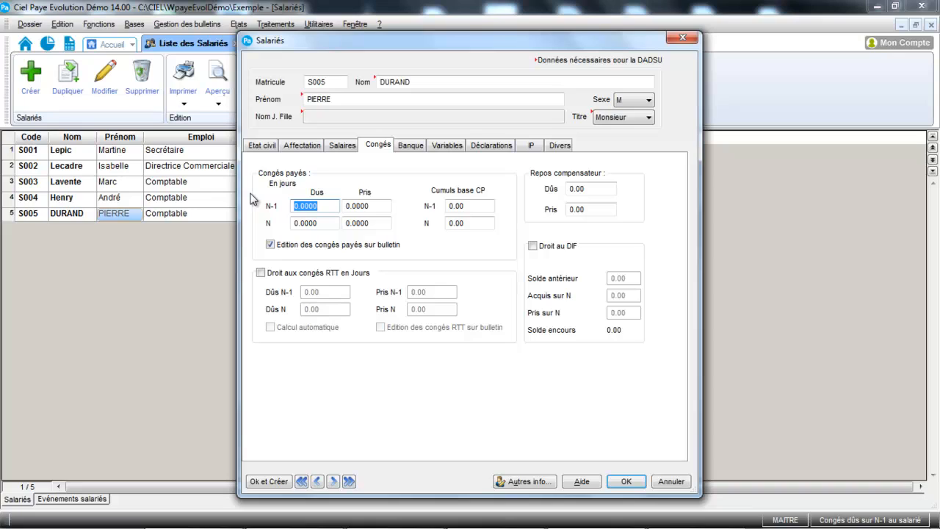
text(30)
click(376, 209)
text(25)
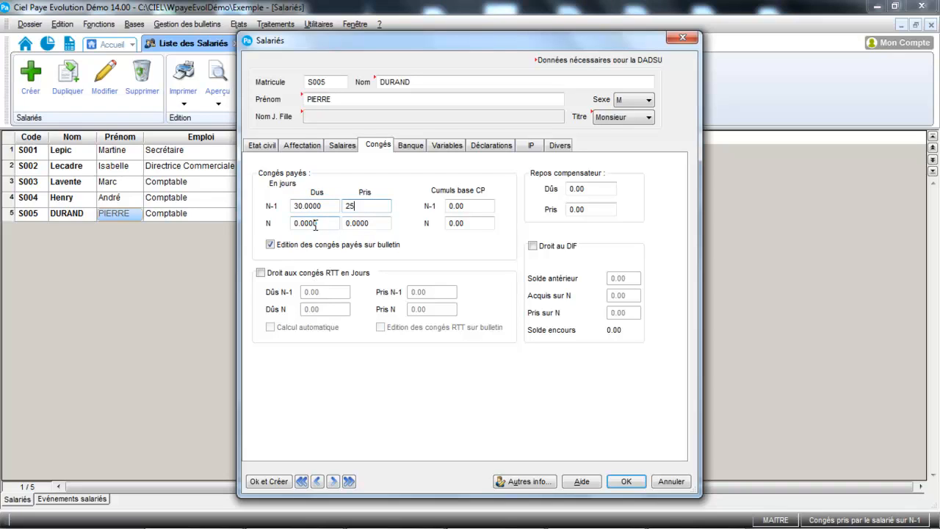
click(324, 226)
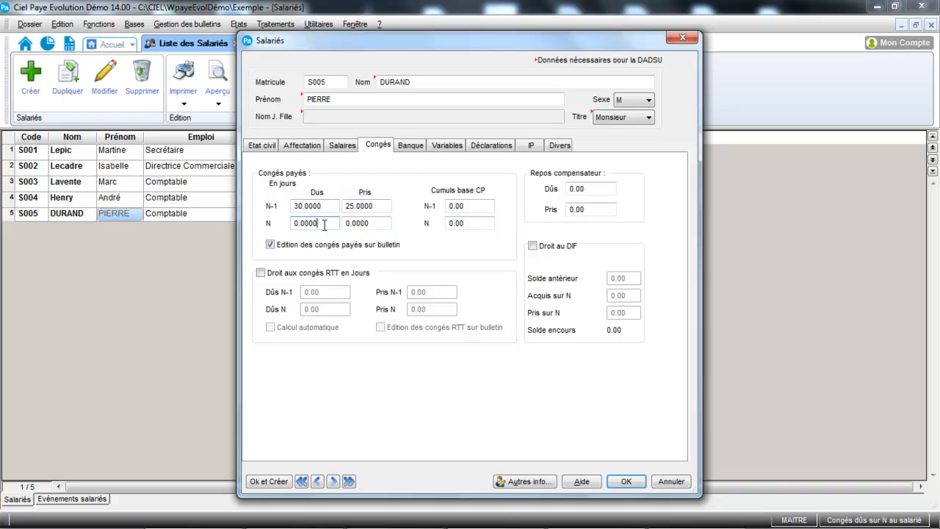
drag(324, 225, 241, 220)
text(22.5)
- Set the paid leave base totals to 25000 for N-1 and 15000 for N
click(485, 206)
drag(485, 205, 414, 206)
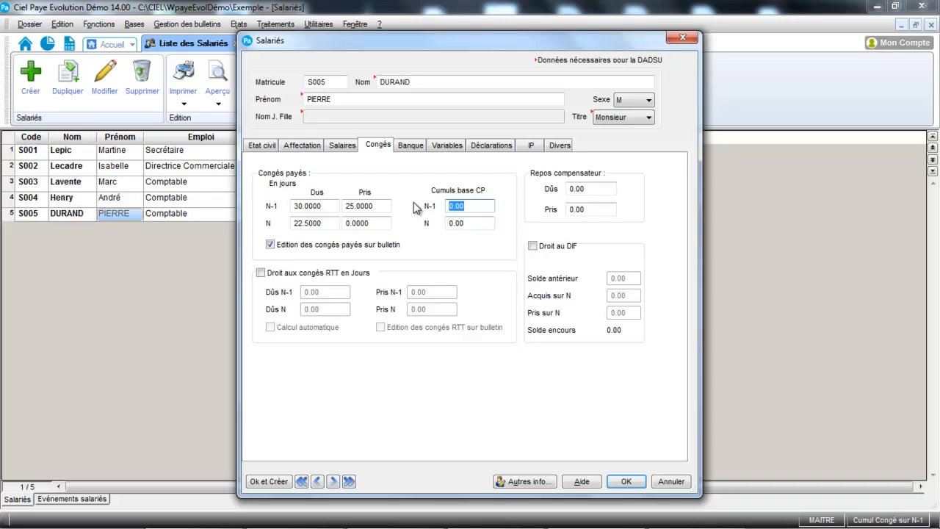
text(25000)
key(Tab)
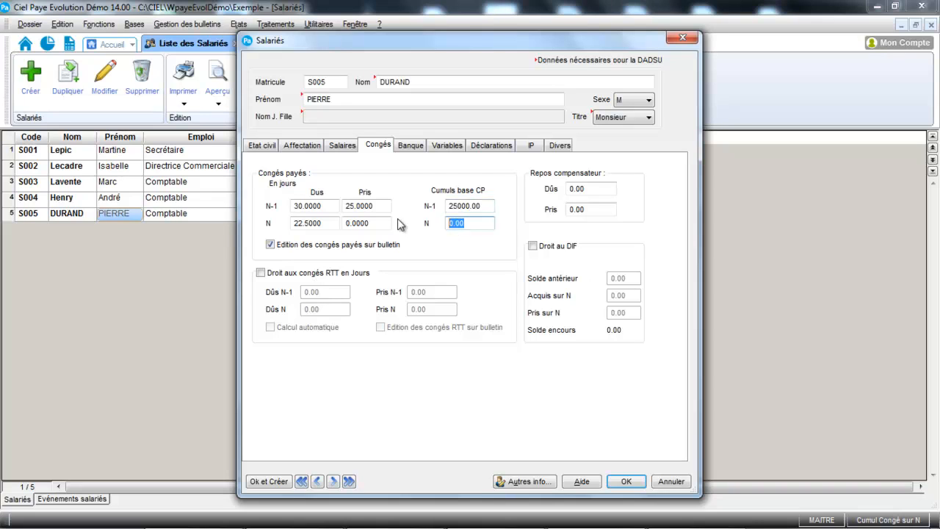
text(15000)
key(Tab)
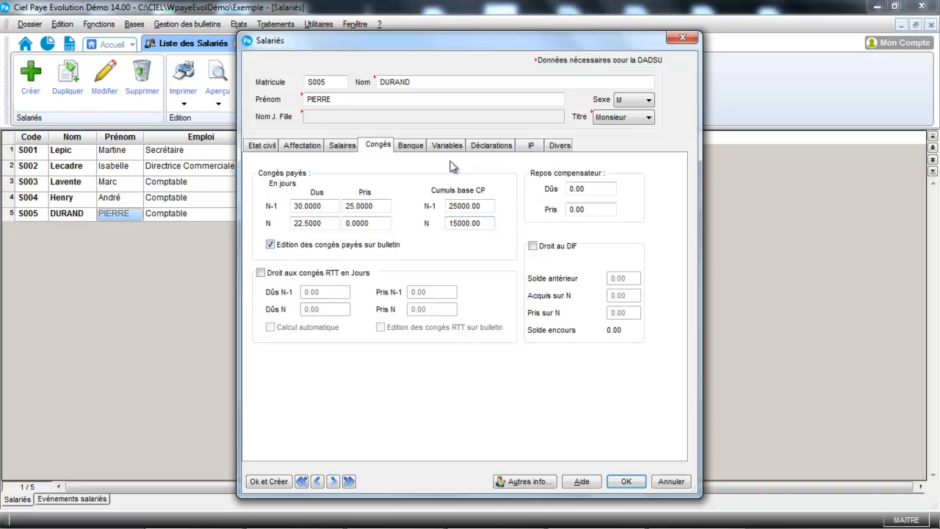
- Review the employee's bank details, variables, declarations and IP contracts
click(409, 151)
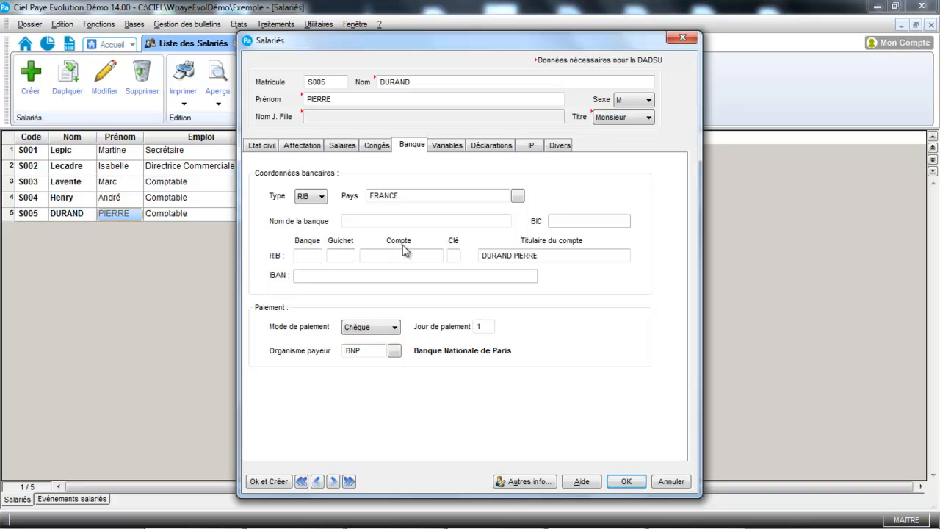
click(449, 147)
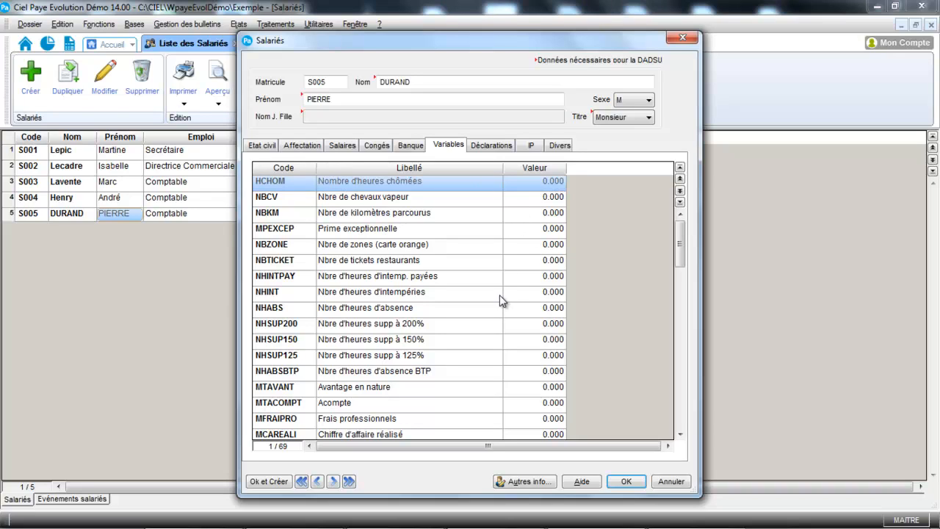
click(497, 149)
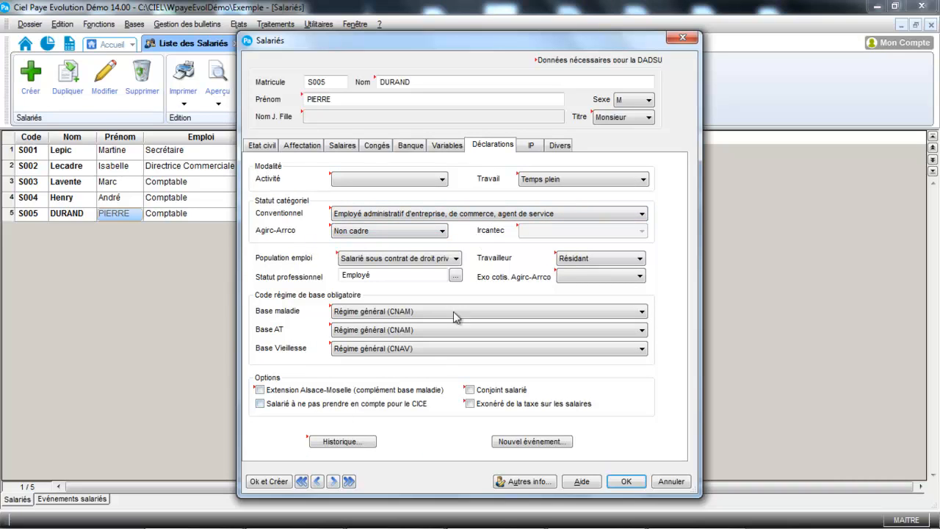
click(532, 145)
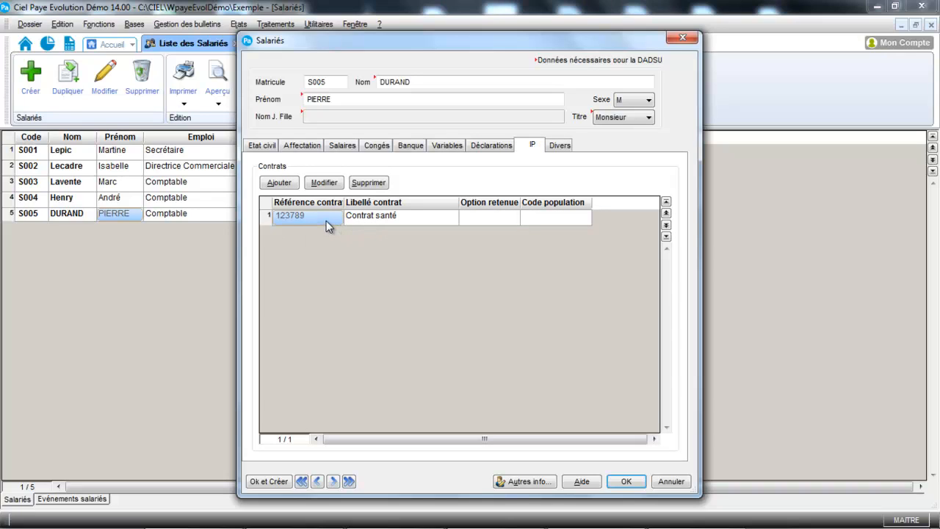
- Change the employee's payable account to 421 followed by the first three letters of the surname
click(560, 148)
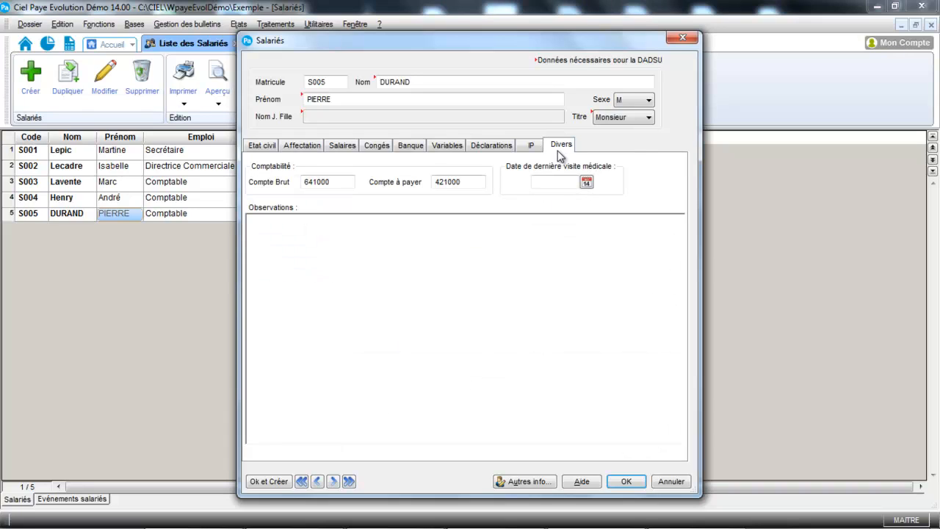
click(474, 180)
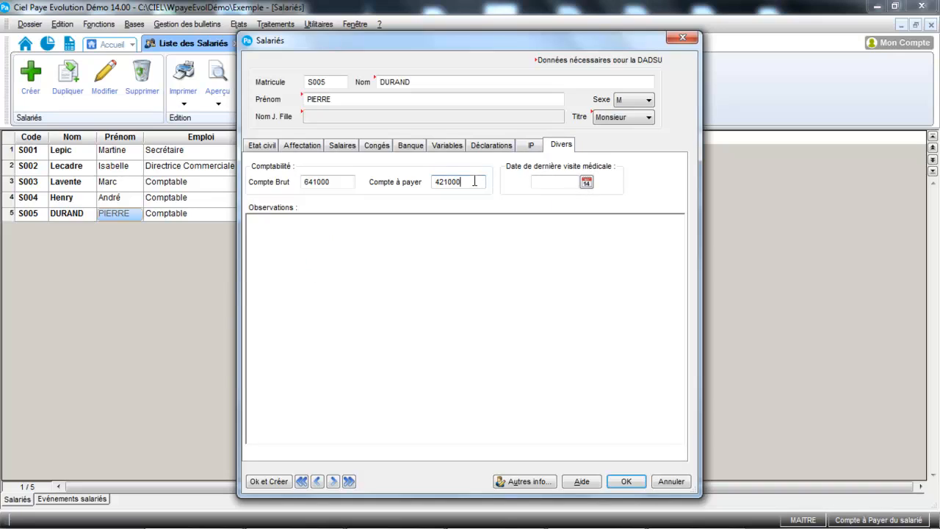
key(BackSpace)
key(BackSpace)
key(BackSpace)
text(DUR)
click(418, 239)
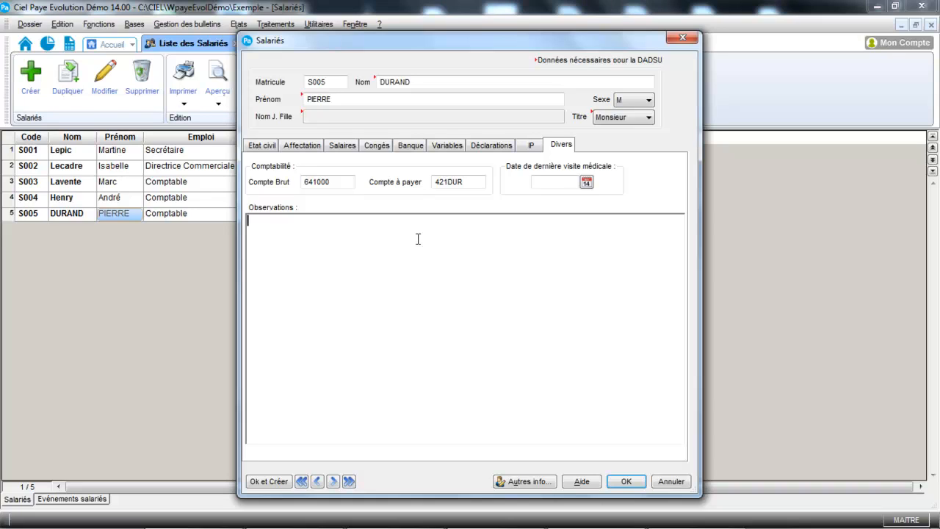
- Look through the employee's additional information form, leaving it empty, and recheck the bank and declaration details
click(526, 481)
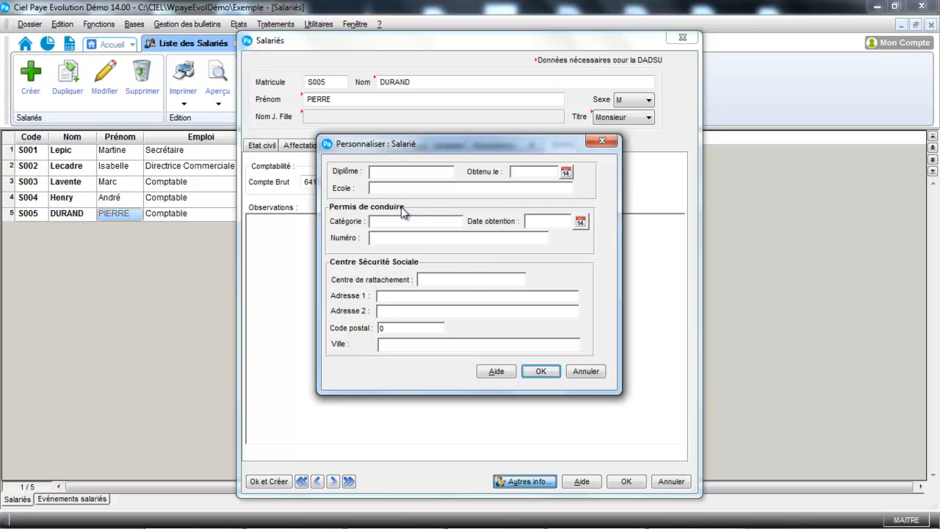
click(542, 371)
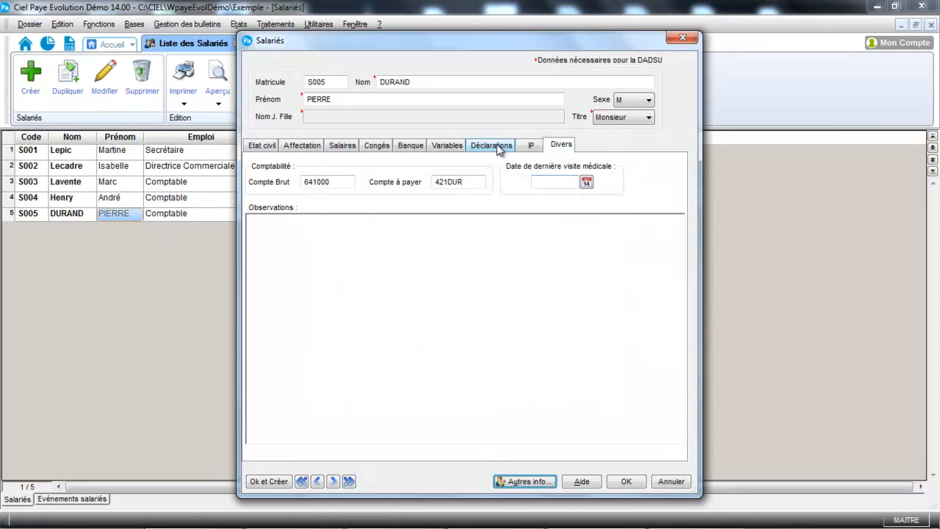
click(451, 146)
click(403, 146)
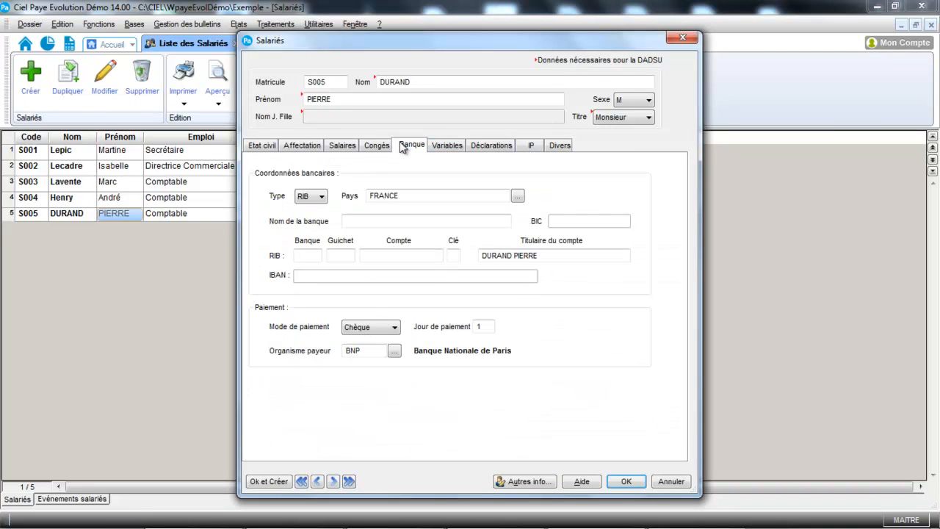
click(488, 145)
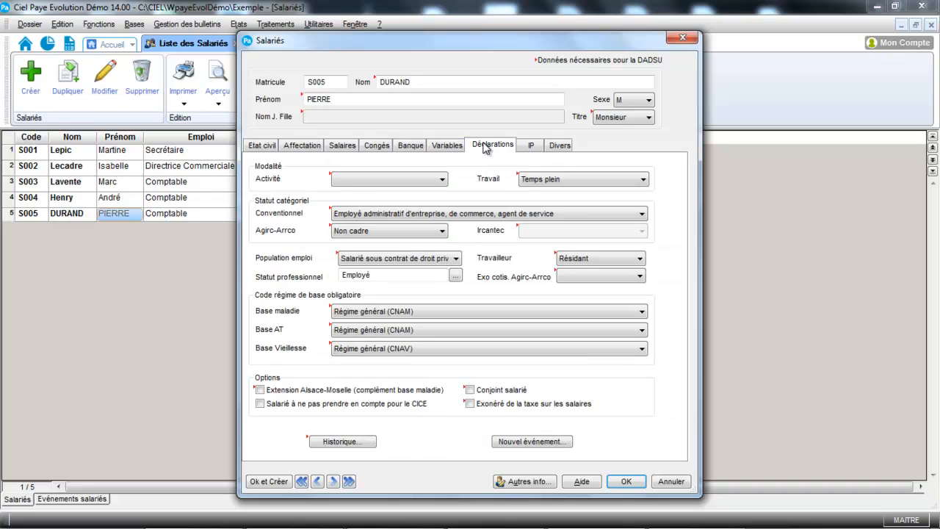